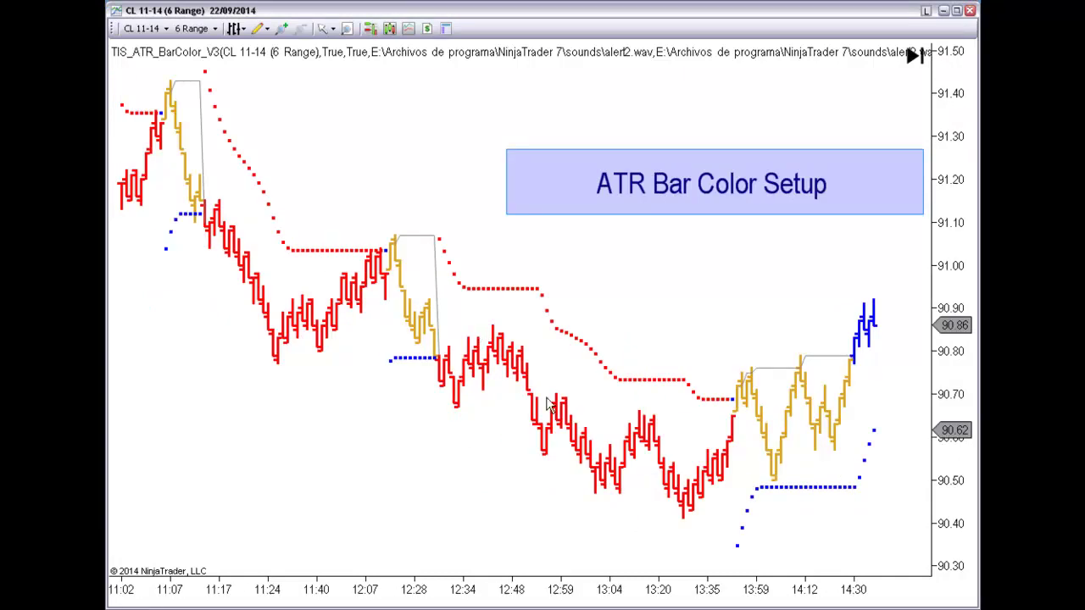
Zoom into the bars and pan the CL 11-14 chart back to roughly 00:33–08:05
{"action": "scroll", "coordinate": [551, 406], "scroll_direction": "up", "scroll_amount": 10}
{"action": "scroll", "coordinate": [509, 475], "scroll_direction": "up", "scroll_amount": 5}
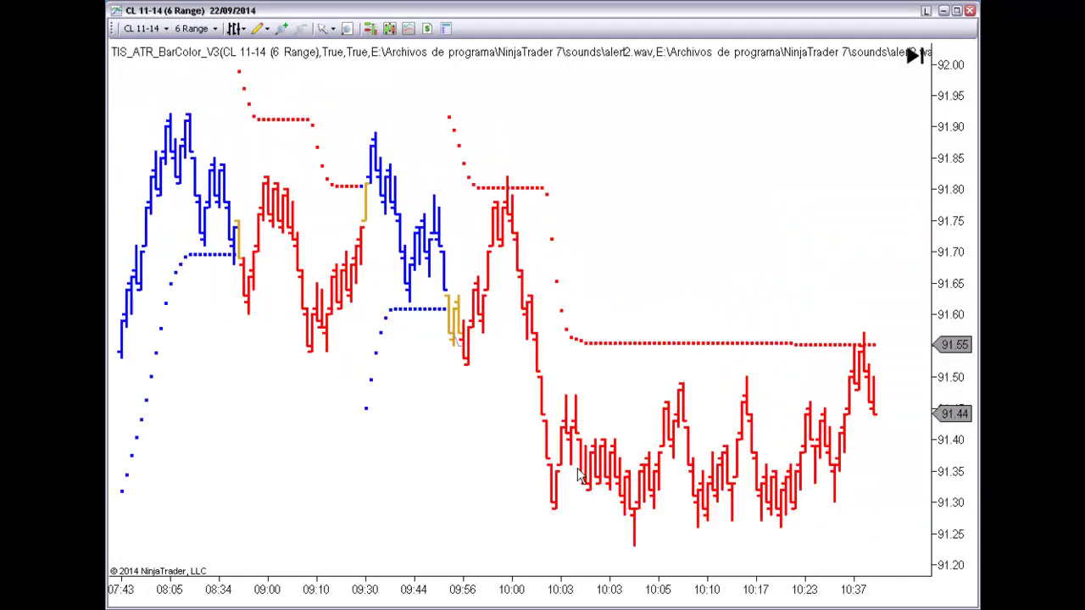
{"action": "left_click_drag", "start_coordinate": [601, 598], "coordinate": [400, 604]}
{"action": "scroll", "coordinate": [293, 475], "scroll_direction": "up", "scroll_amount": 4}
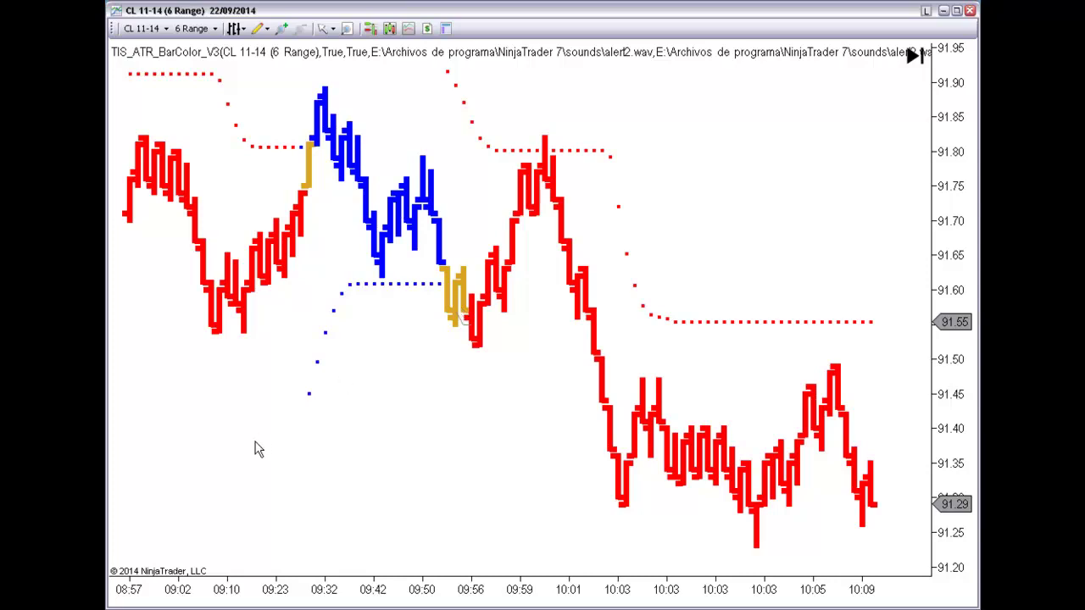
{"action": "left_click_drag", "start_coordinate": [254, 448], "coordinate": [613, 445]}
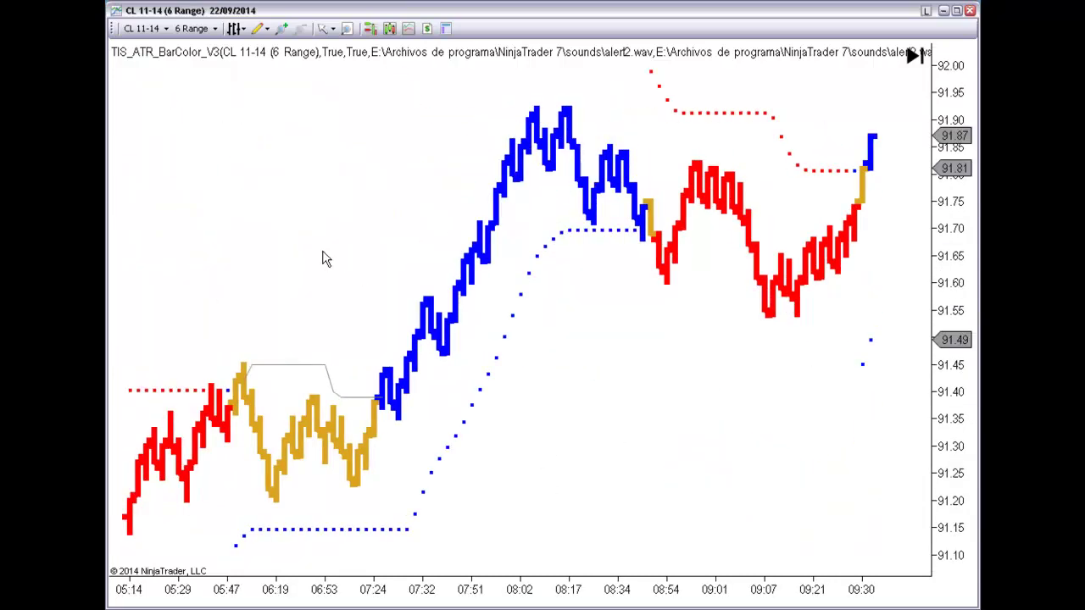
{"action": "left_click_drag", "start_coordinate": [324, 257], "coordinate": [547, 291]}
{"action": "left_click_drag", "start_coordinate": [406, 199], "coordinate": [606, 211]}
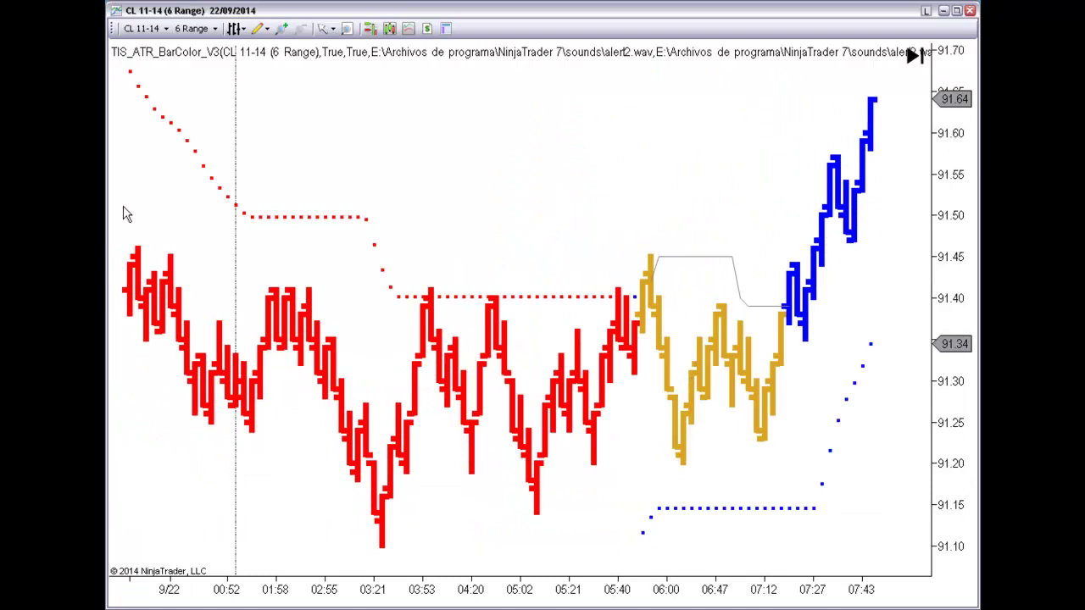
{"action": "left_click_drag", "start_coordinate": [178, 173], "coordinate": [402, 273]}
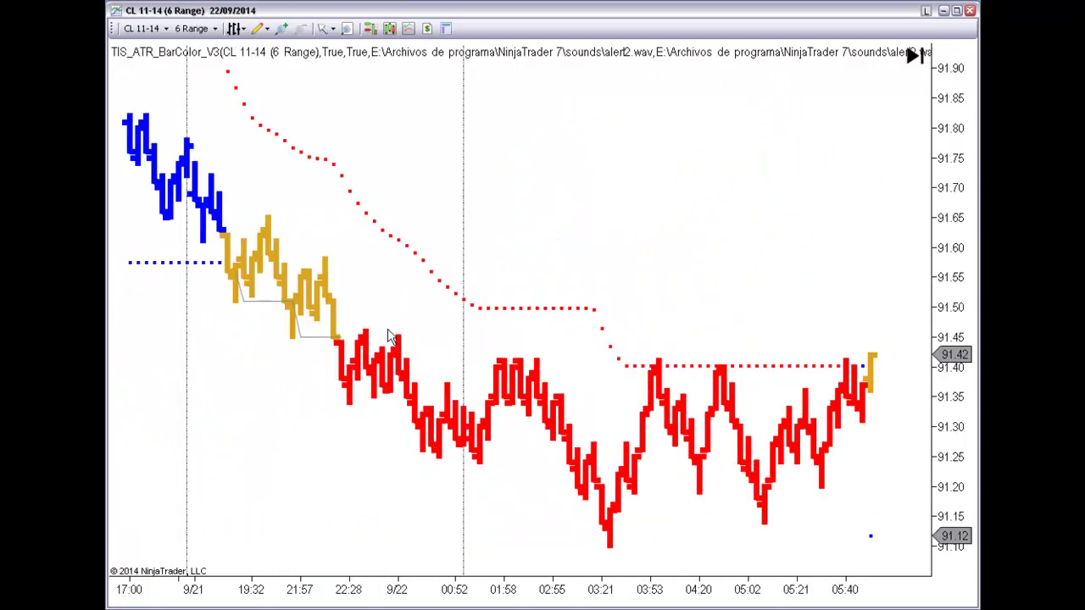
{"action": "left_click_drag", "start_coordinate": [389, 336], "coordinate": [216, 376]}
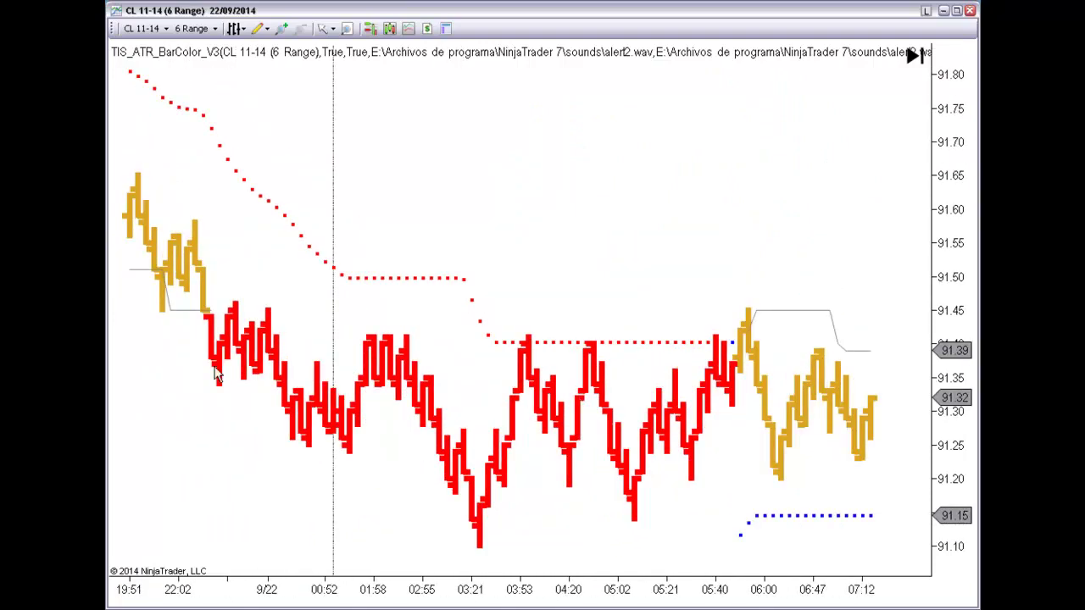
{"action": "left_click_drag", "start_coordinate": [666, 300], "coordinate": [514, 291]}
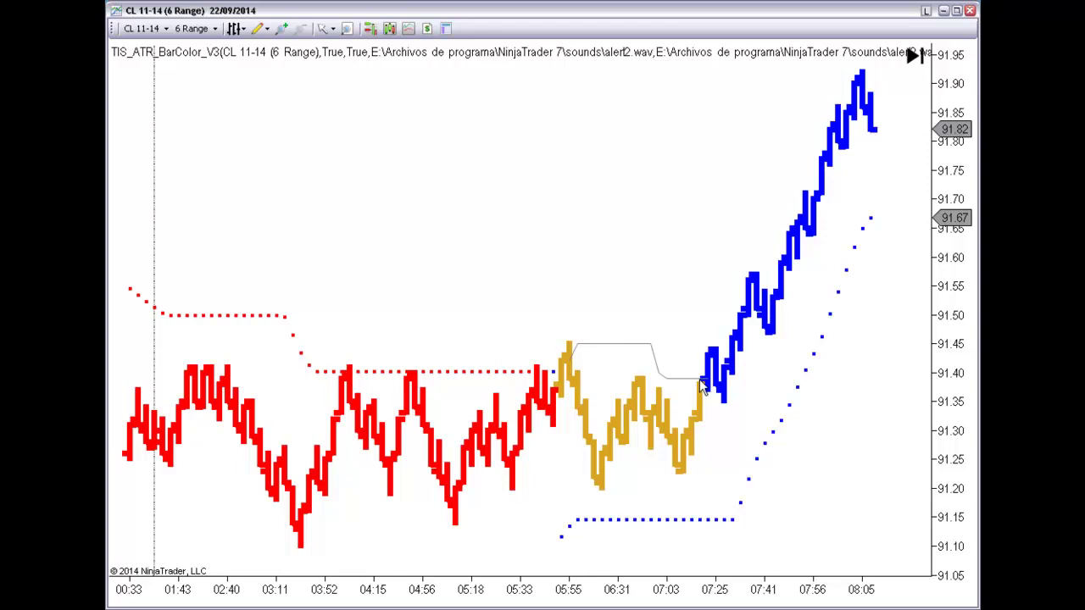
Open the TIS_ATR_BarColor_V3 settings, inspect Swing_Strength, and close without changes
{"action": "left_click", "coordinate": [610, 343]}
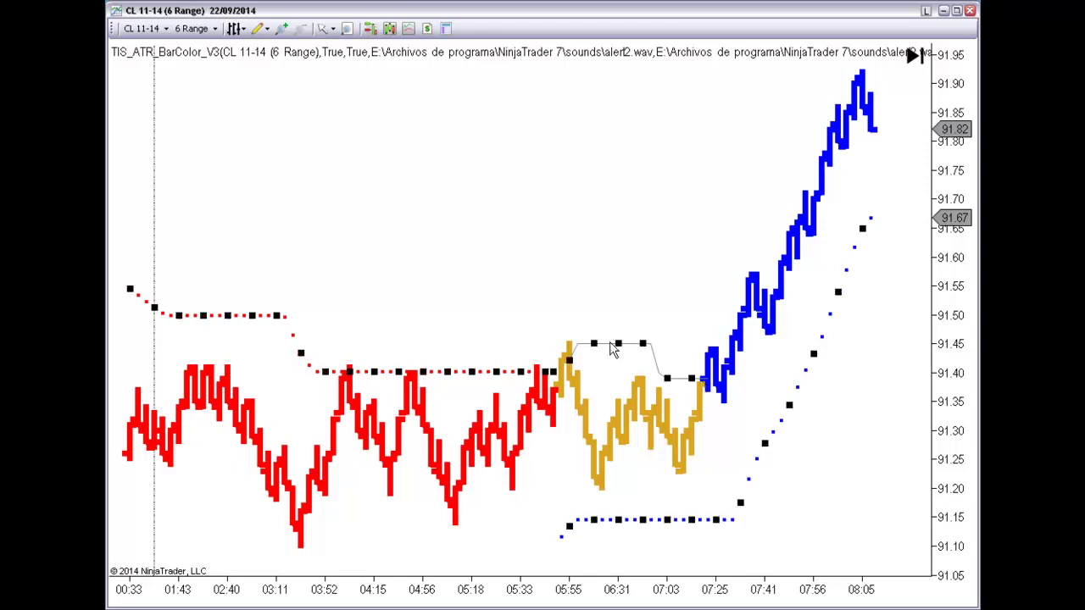
{"action": "double_click", "coordinate": [610, 344]}
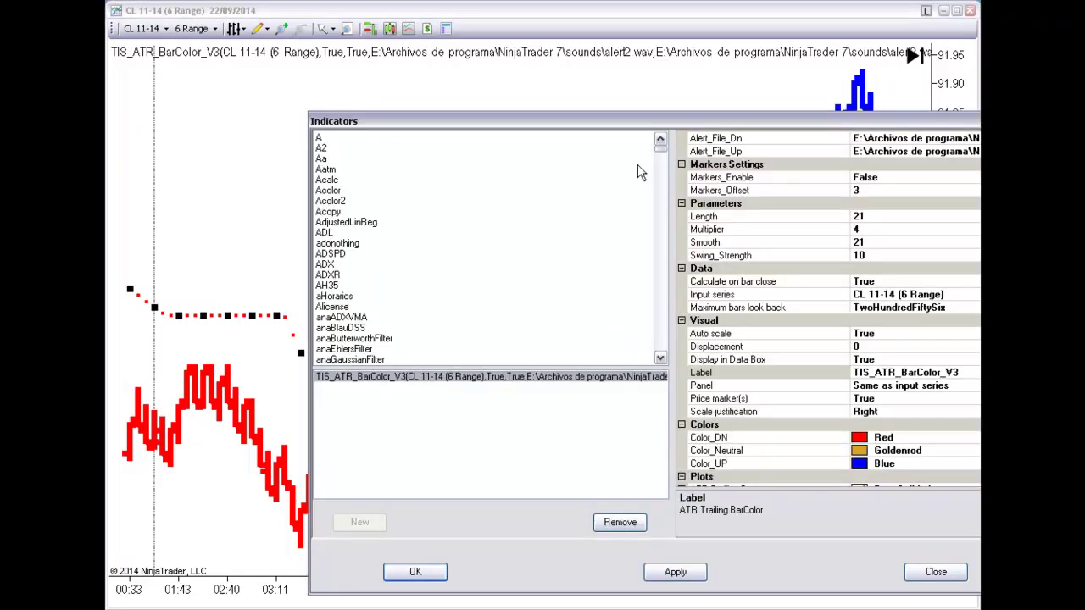
{"action": "left_click_drag", "start_coordinate": [633, 119], "coordinate": [484, 112]}
{"action": "left_click", "coordinate": [607, 249]}
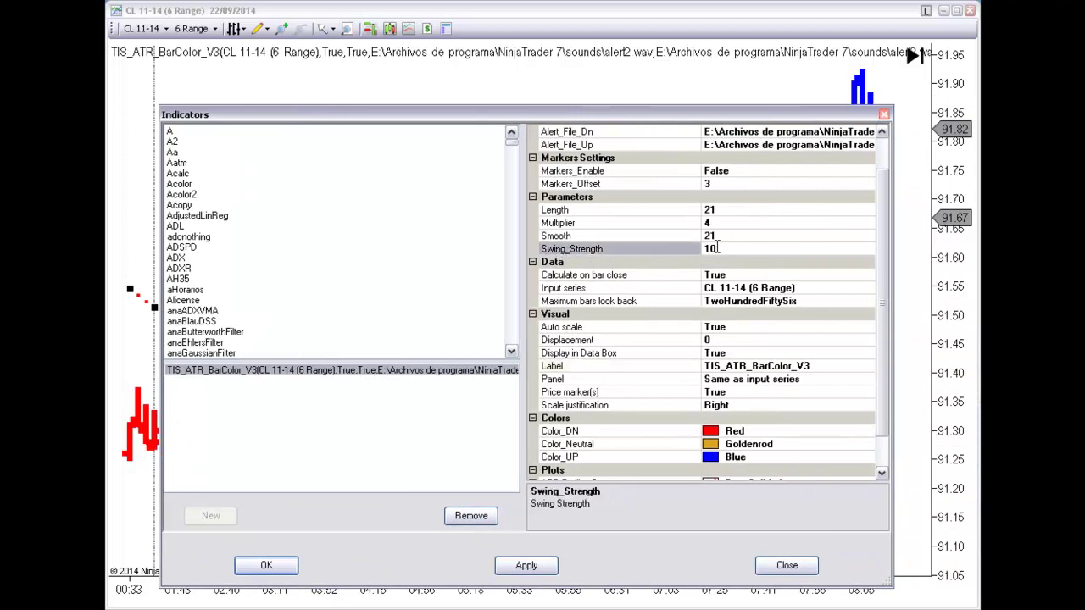
{"action": "left_click", "coordinate": [797, 568]}
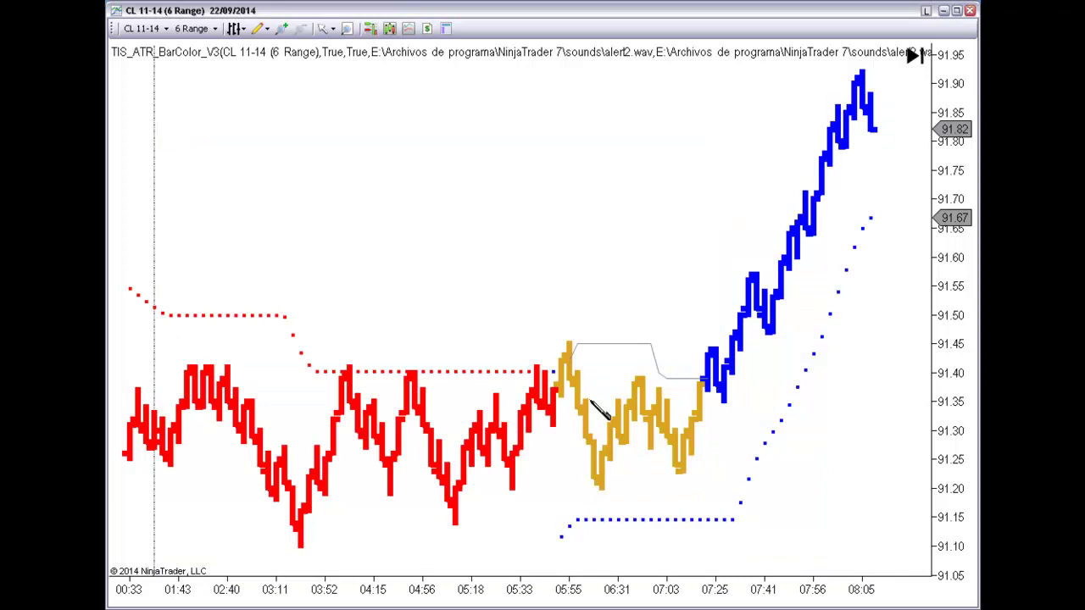
Draw a temporary arrow line across the goldenrod bars, move it lower, then delete it
{"action": "mouse_move", "coordinate": [577, 373]}
{"action": "left_mouse_down"}
{"action": "mouse_move", "coordinate": [647, 375]}
{"action": "mouse_move", "coordinate": [616, 340]}
{"action": "left_mouse_up"}
{"action": "left_click_drag", "start_coordinate": [617, 339], "coordinate": [650, 349]}
{"action": "key", "text": "Delete"}
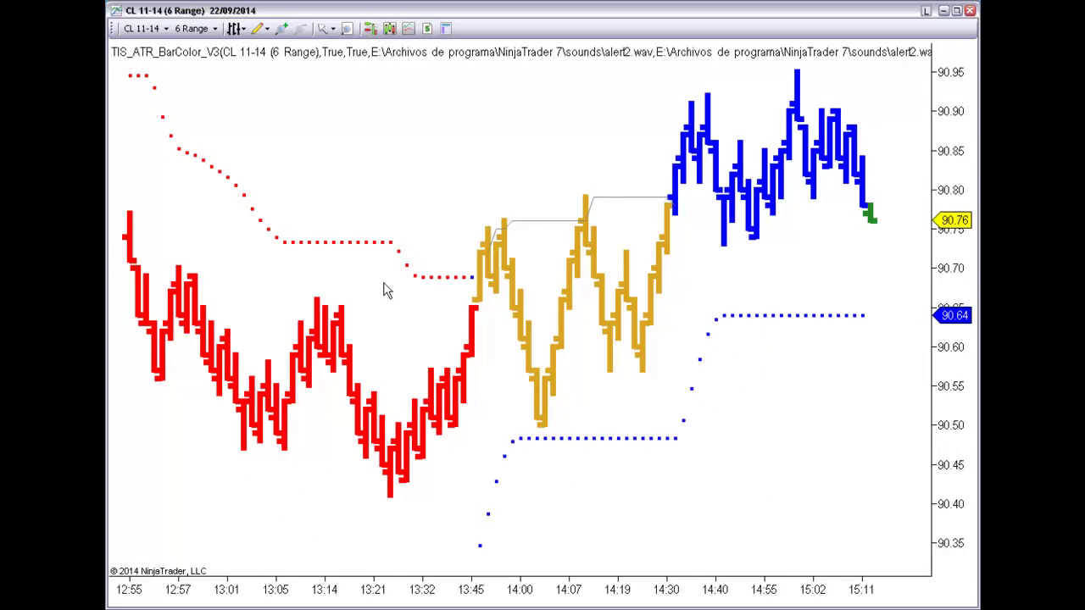
Keep the Alert_File_Dn sound unchanged, set Markers_Enable to True, and apply with OK
{"action": "right_click", "coordinate": [366, 194]}
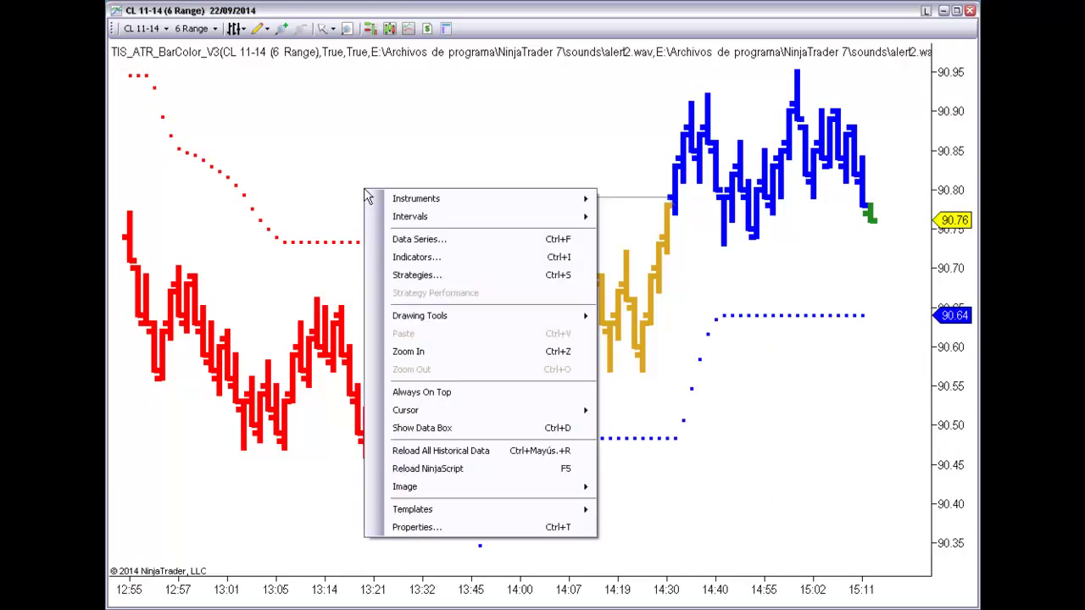
{"action": "left_click", "coordinate": [417, 259]}
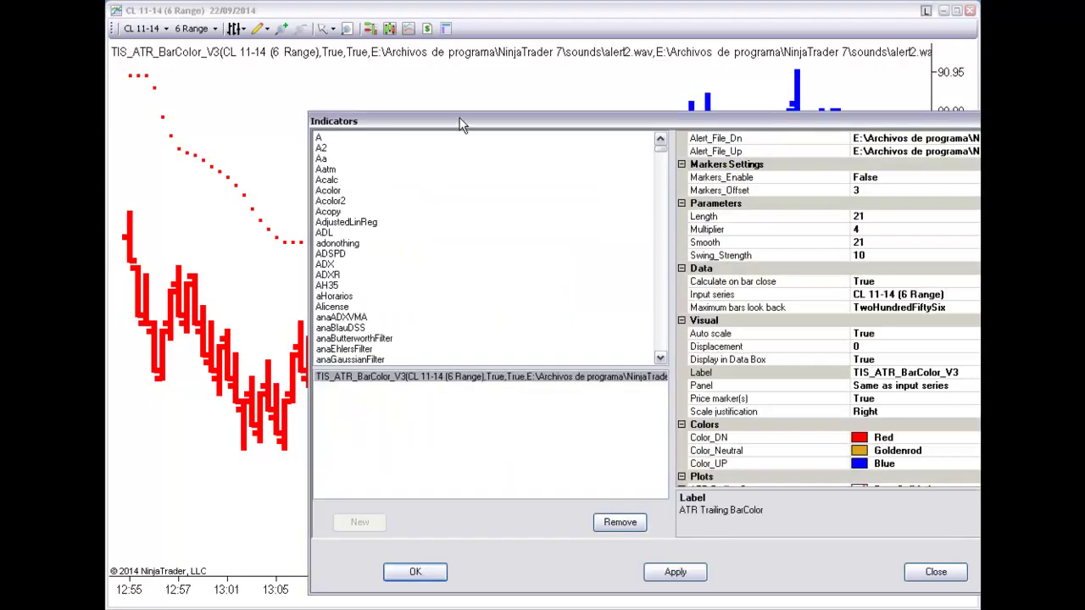
{"action": "scroll", "coordinate": [886, 407], "scroll_direction": "up", "scroll_amount": 1}
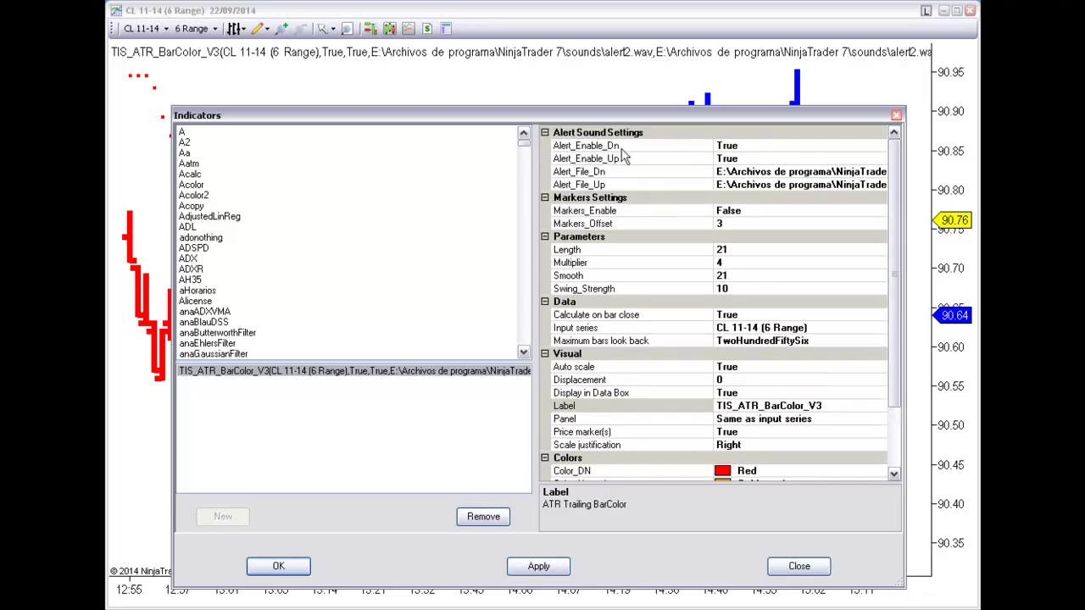
{"action": "left_click", "coordinate": [773, 172]}
{"action": "left_click", "coordinate": [880, 172]}
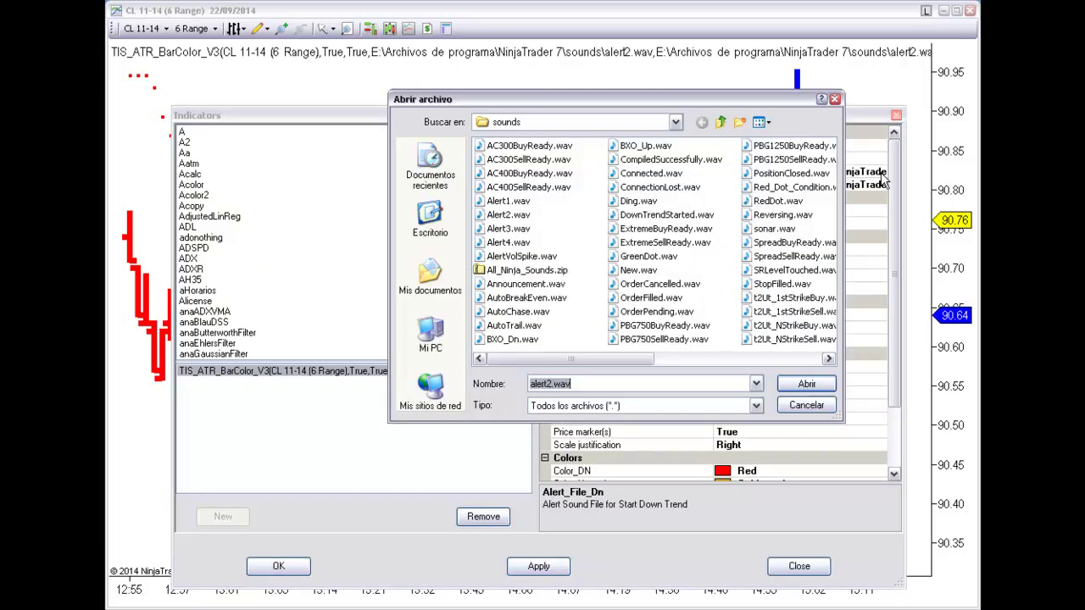
{"action": "left_click", "coordinate": [807, 405]}
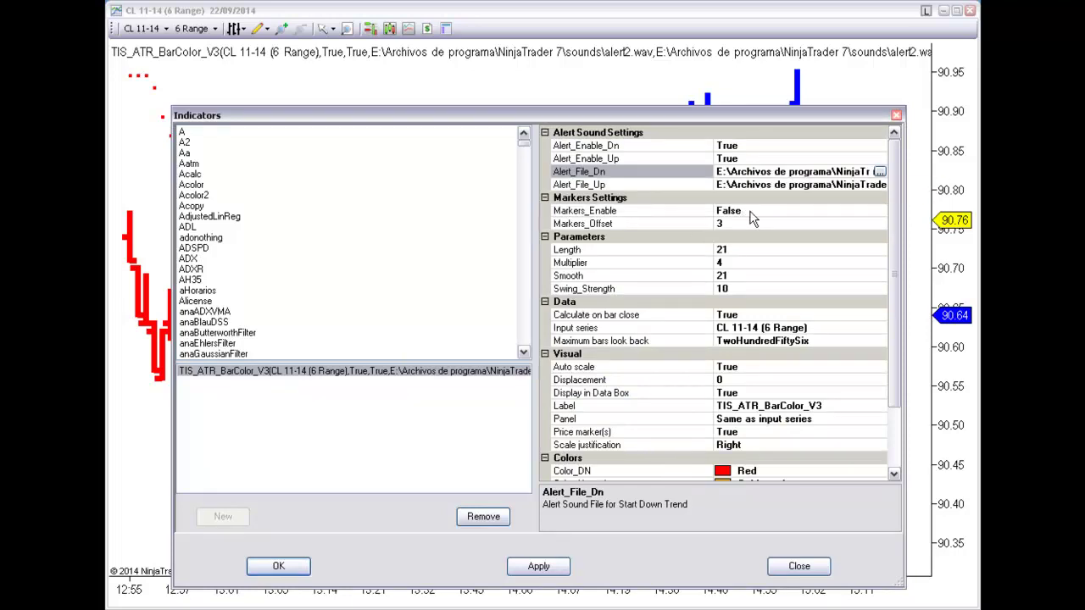
{"action": "double_click", "coordinate": [751, 218]}
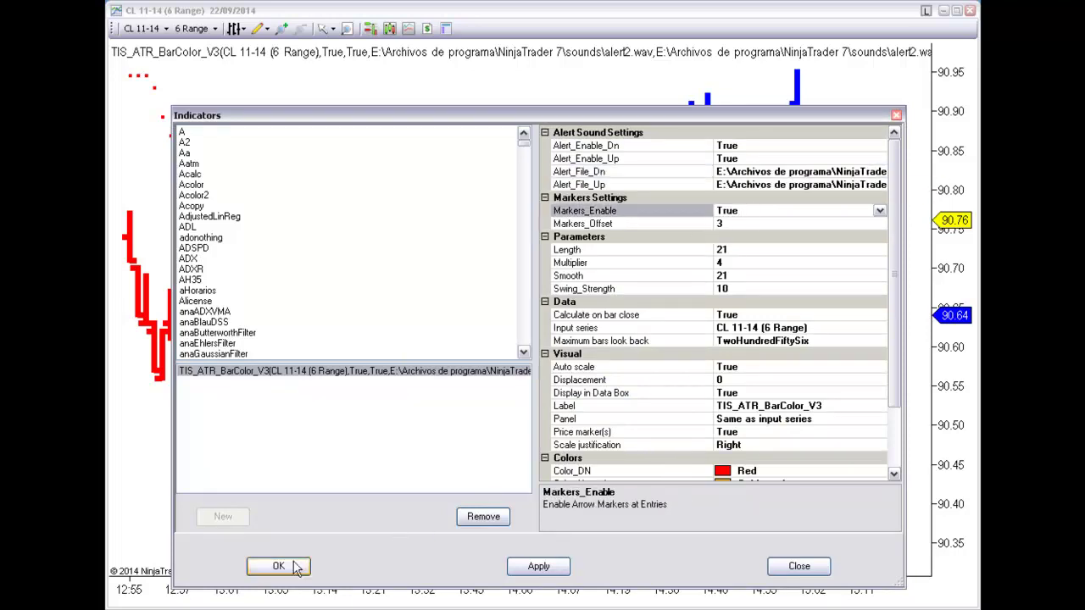
{"action": "left_click", "coordinate": [296, 569]}
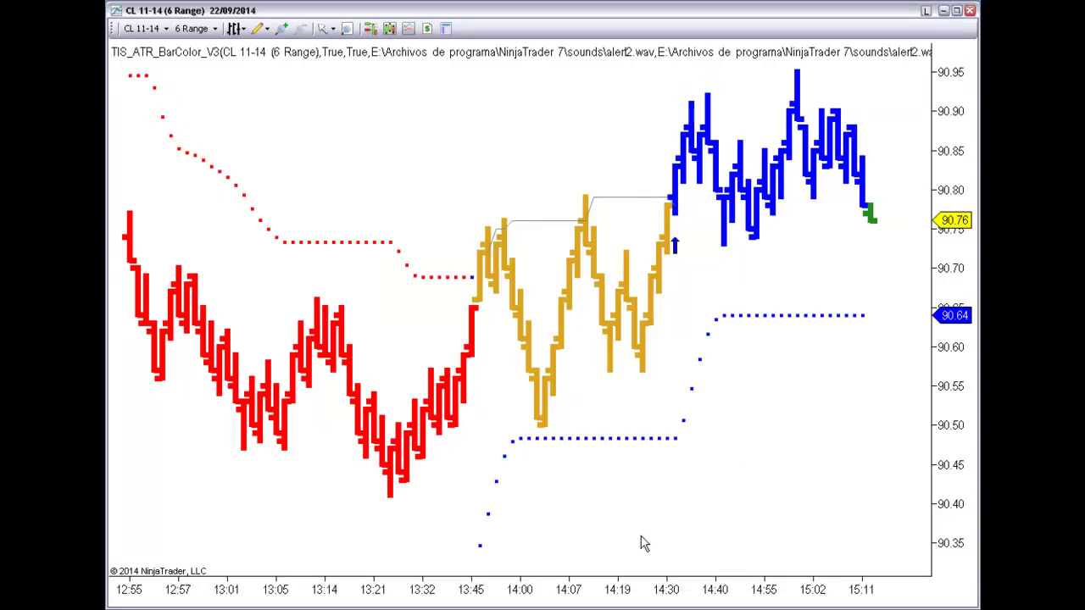
Scroll back to the setup area and delete the ATR Bar Color Setup caption
{"action": "left_click_drag", "start_coordinate": [687, 588], "coordinate": [708, 598]}
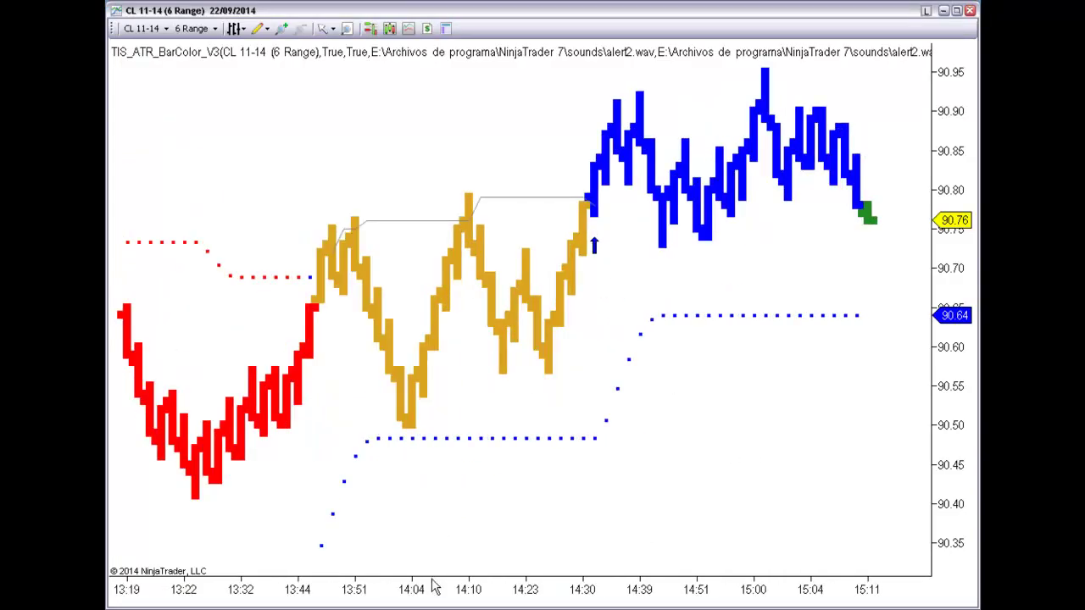
{"action": "left_click_drag", "start_coordinate": [433, 580], "coordinate": [497, 590]}
{"action": "scroll", "coordinate": [270, 520], "scroll_direction": "up", "scroll_amount": 10}
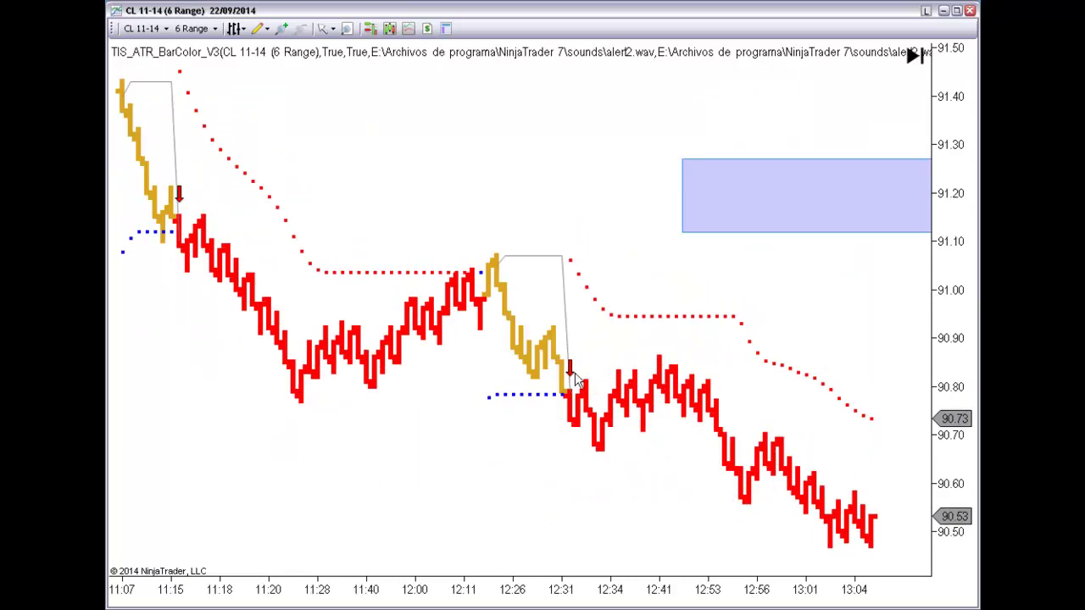
{"action": "left_click_drag", "start_coordinate": [687, 534], "coordinate": [596, 545]}
{"action": "scroll", "coordinate": [596, 545], "scroll_direction": "down", "scroll_amount": 2}
{"action": "left_click", "coordinate": [708, 176]}
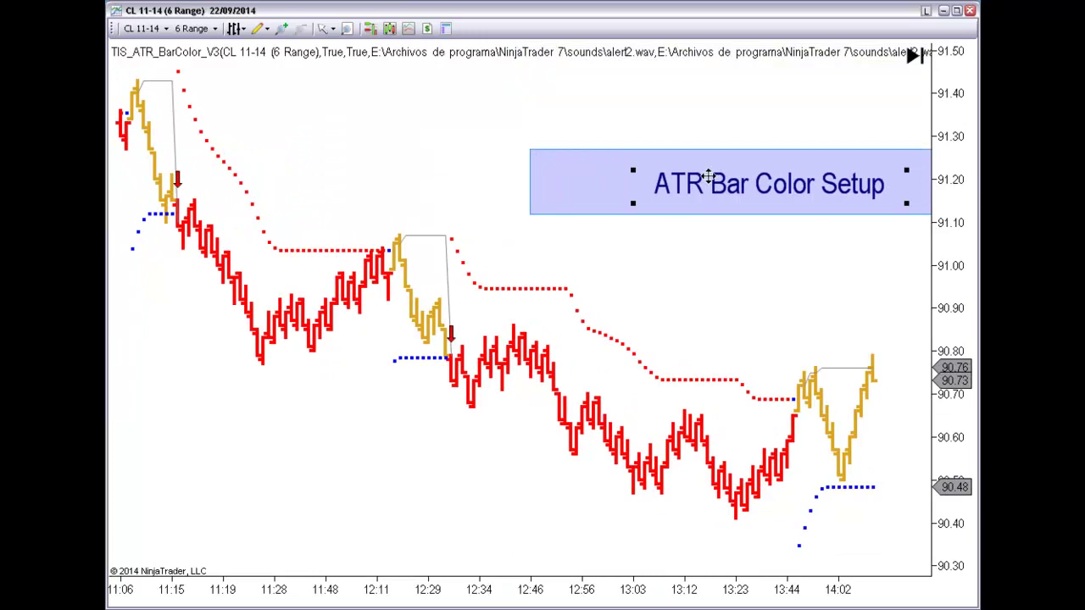
{"action": "key", "text": "Delete"}
Delete the empty blue rectangle and jump back to the most recent bar
{"action": "left_click", "coordinate": [703, 211]}
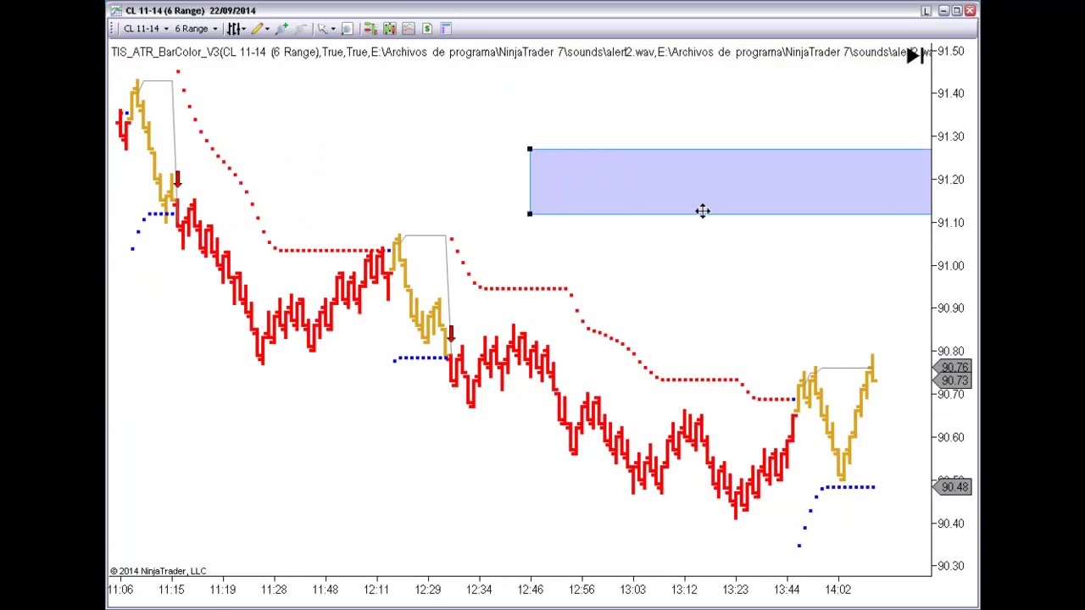
{"action": "key", "text": "Delete"}
{"action": "scroll", "coordinate": [424, 464], "scroll_direction": "down", "scroll_amount": 3}
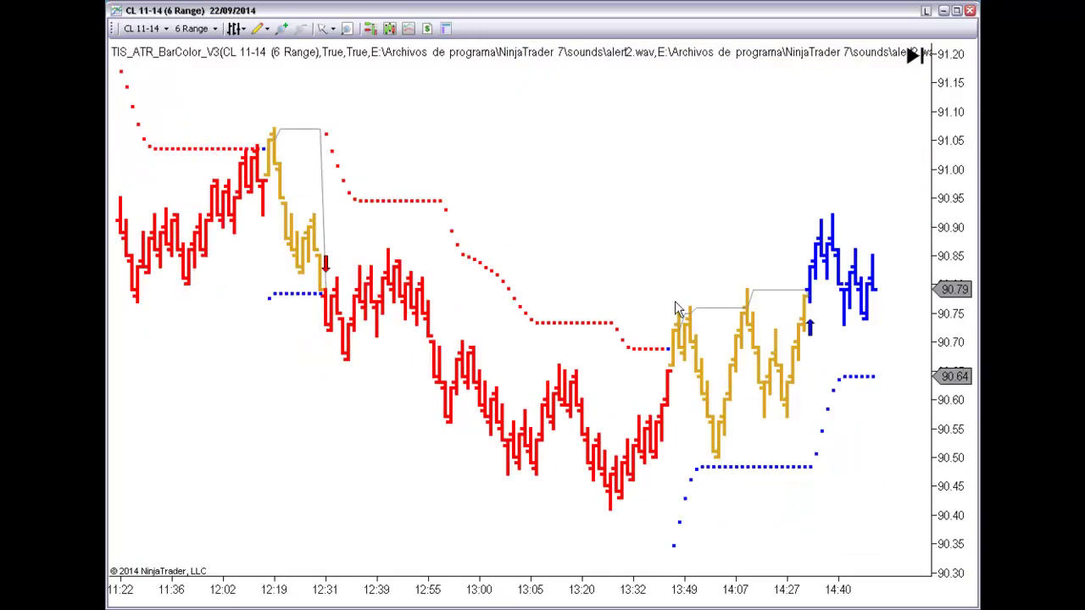
{"action": "left_click", "coordinate": [914, 55]}
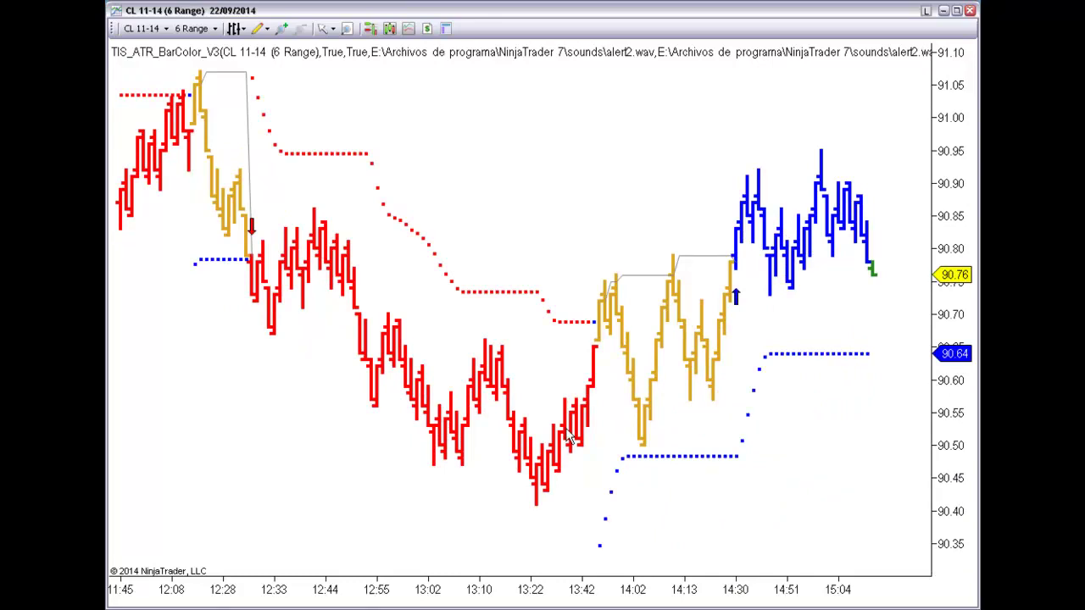
In the Indicators dialog, add PMS_Markers from the indicator list and confirm with OK
{"action": "right_click", "coordinate": [207, 392]}
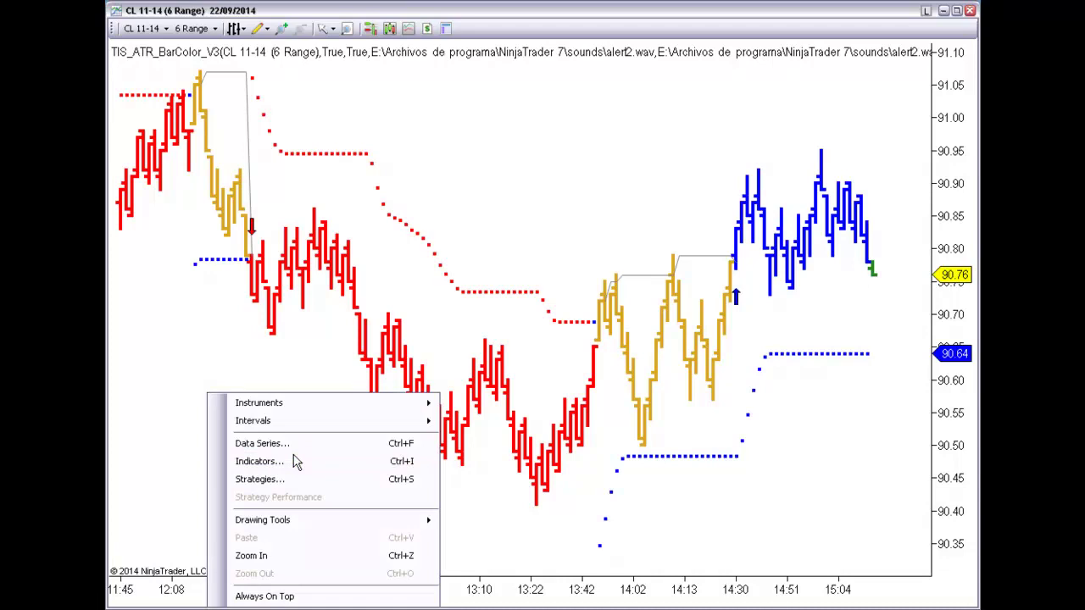
{"action": "left_click", "coordinate": [258, 462]}
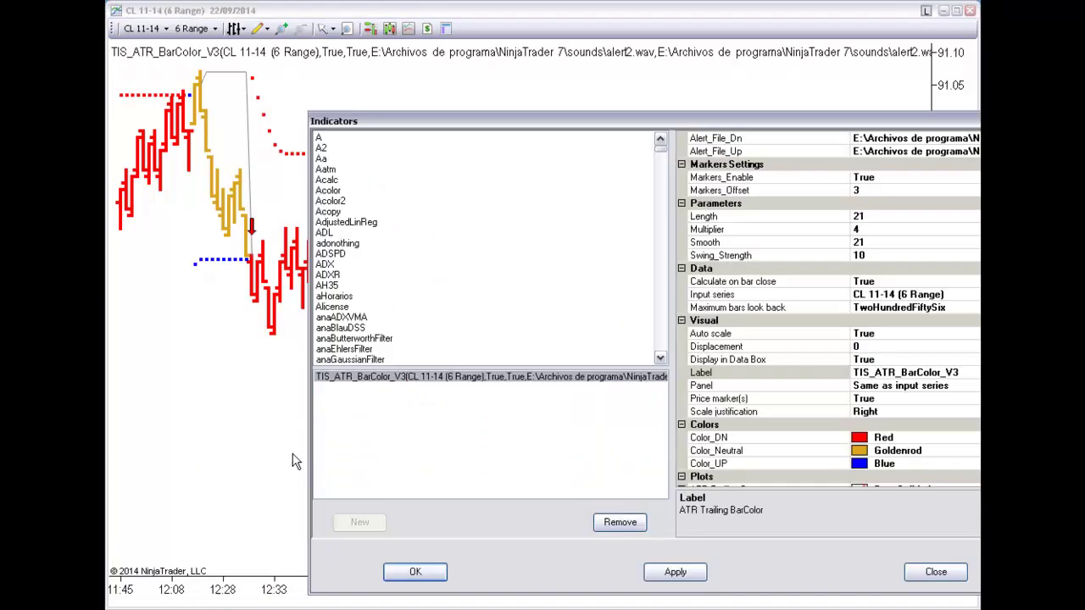
{"action": "left_click", "coordinate": [331, 233]}
{"action": "key", "text": "p"}
{"action": "scroll", "coordinate": [371, 254], "scroll_direction": "down", "scroll_amount": 8}
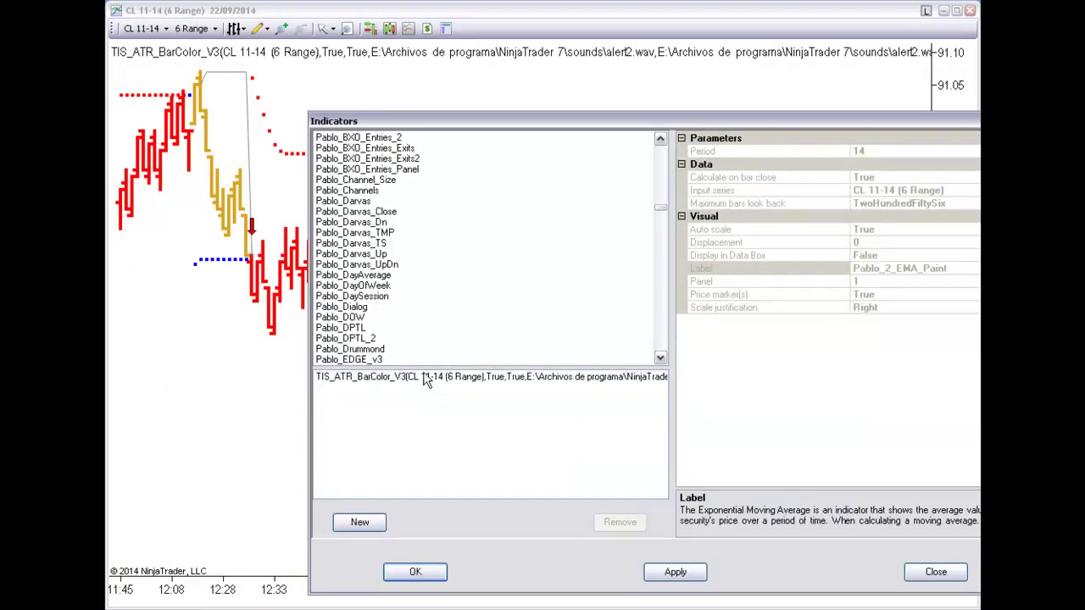
{"action": "scroll", "coordinate": [661, 211], "scroll_direction": "down", "scroll_amount": 1}
{"action": "left_click_drag", "start_coordinate": [661, 212], "coordinate": [660, 280]}
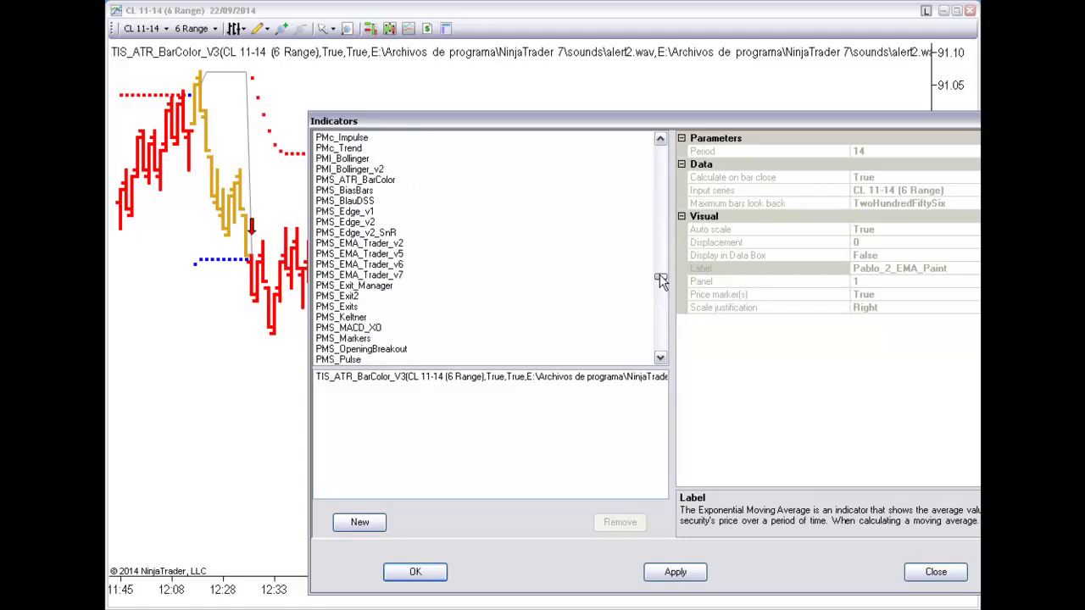
{"action": "double_click", "coordinate": [363, 340]}
{"action": "left_click", "coordinate": [417, 572]}
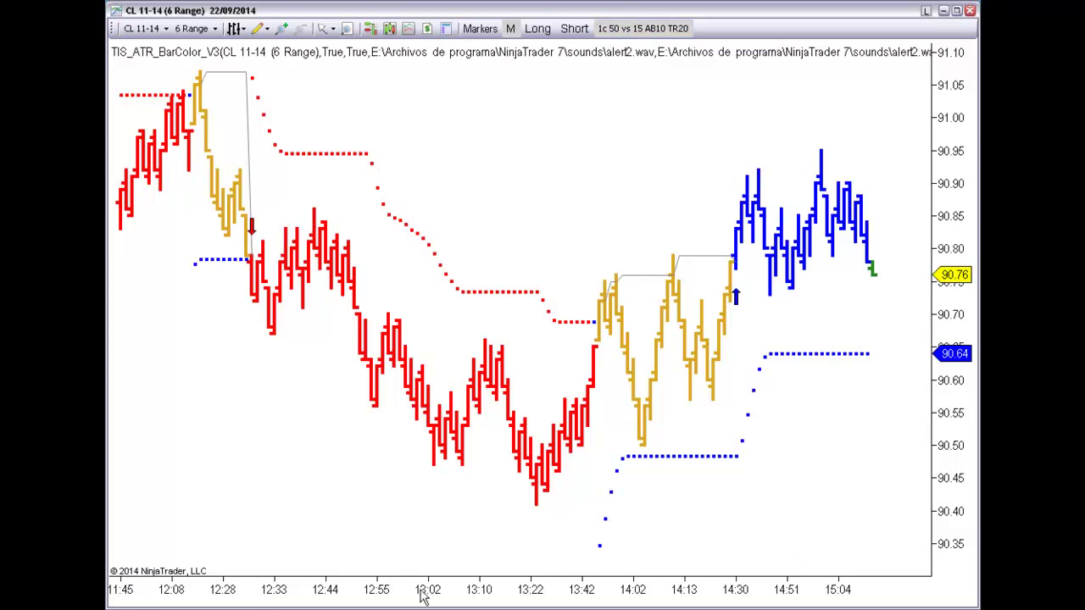
{"action": "scroll", "coordinate": [331, 482], "scroll_direction": "up", "scroll_amount": 5}
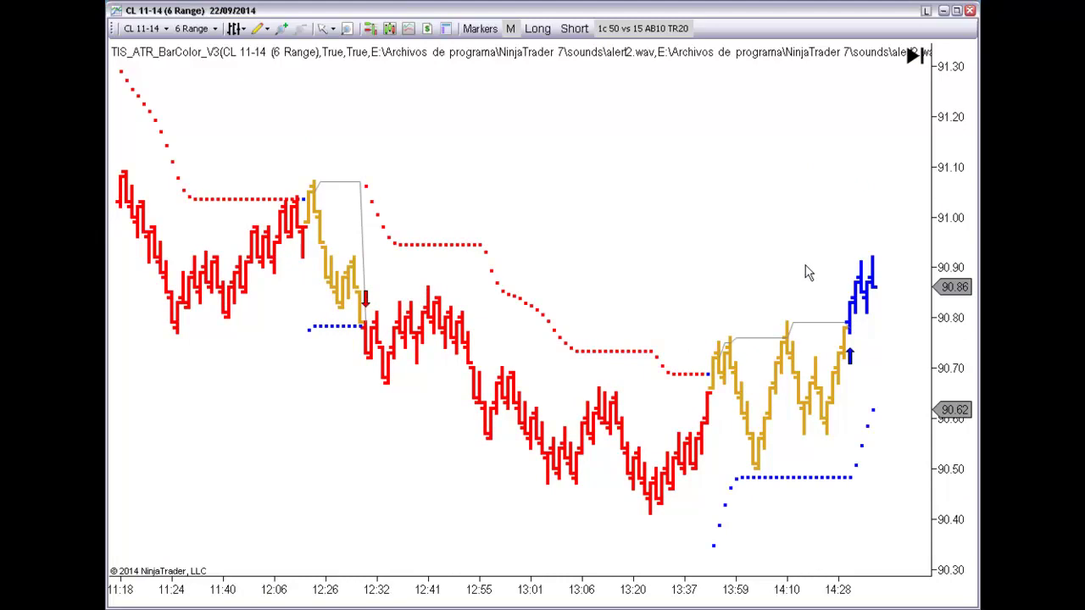
{"action": "scroll", "coordinate": [805, 271], "scroll_direction": "down", "scroll_amount": 2}
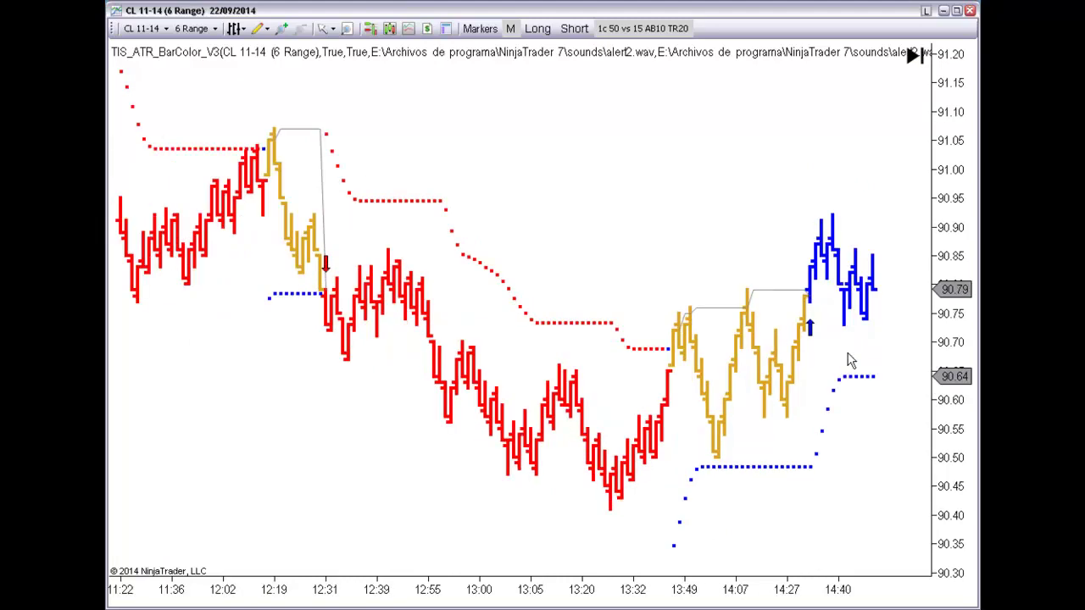
{"action": "double_click", "coordinate": [809, 329]}
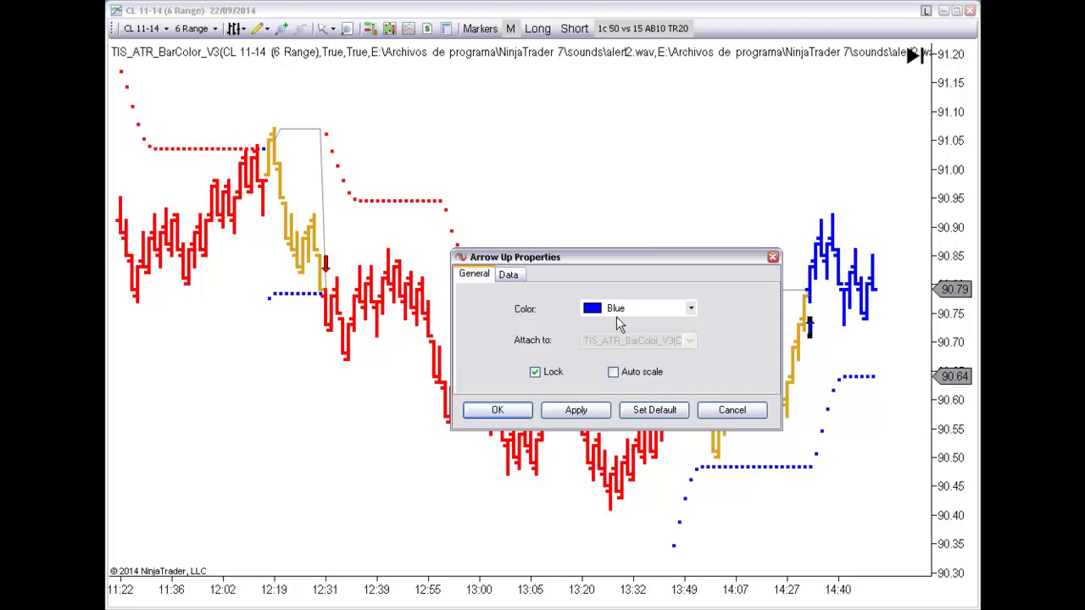
{"action": "left_click", "coordinate": [505, 276]}
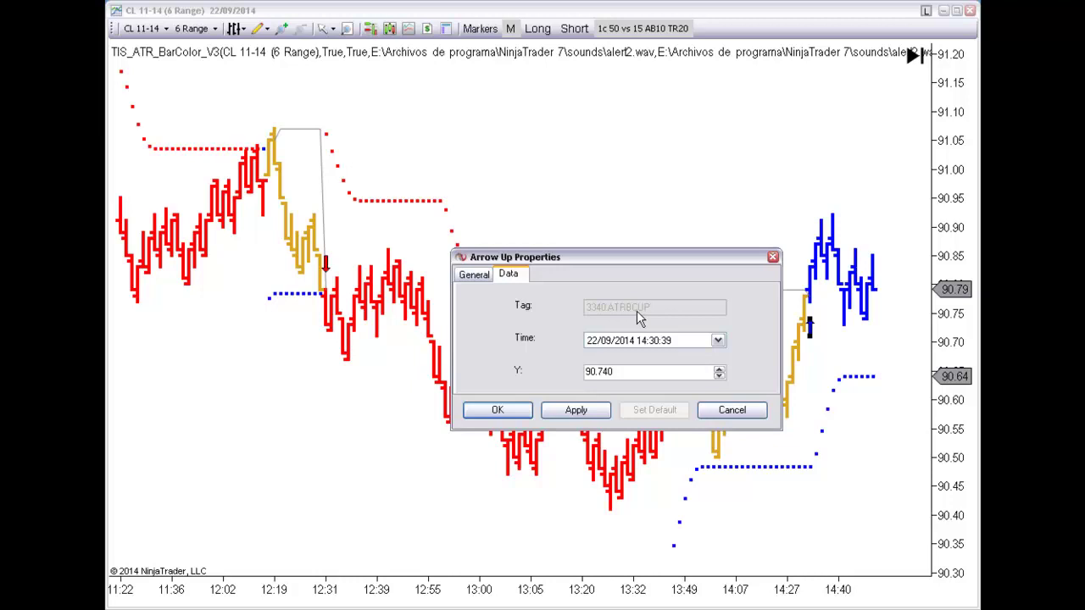
{"action": "left_click", "coordinate": [750, 411]}
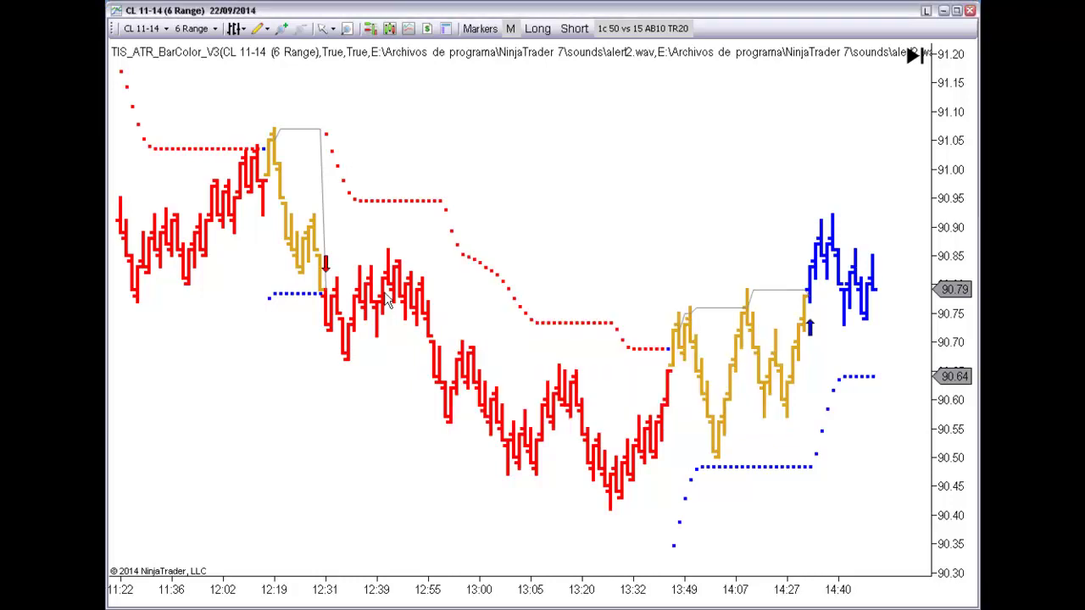
{"action": "double_click", "coordinate": [325, 266]}
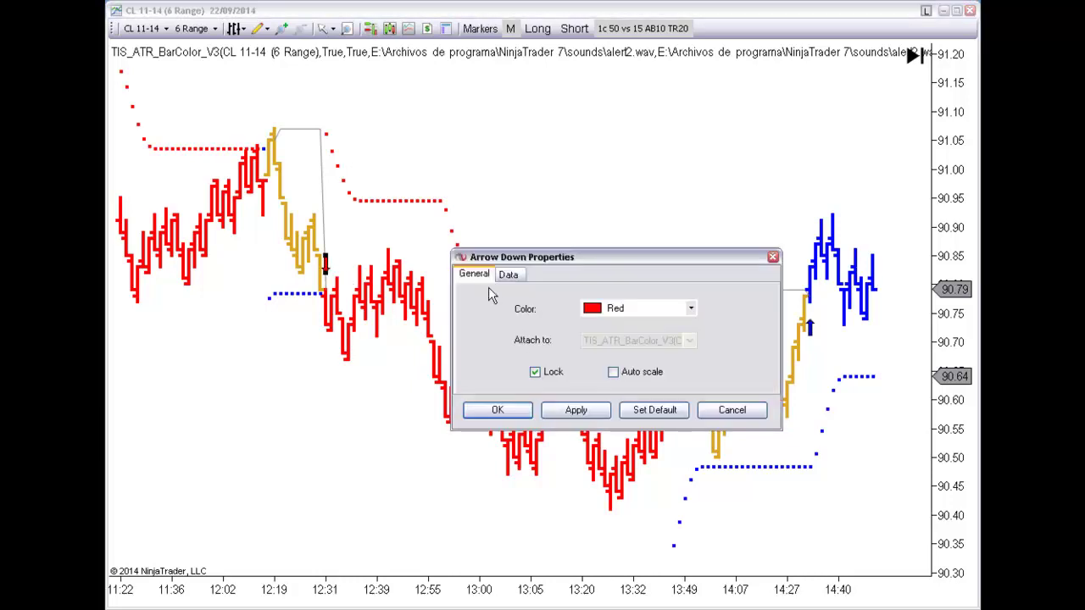
{"action": "left_click", "coordinate": [509, 276]}
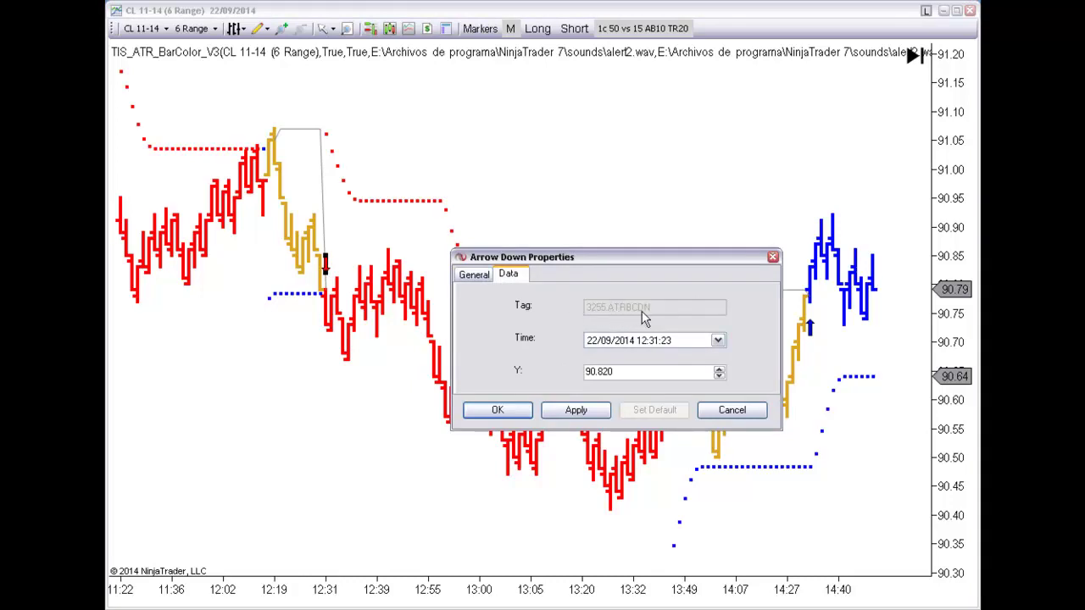
{"action": "left_click", "coordinate": [730, 417]}
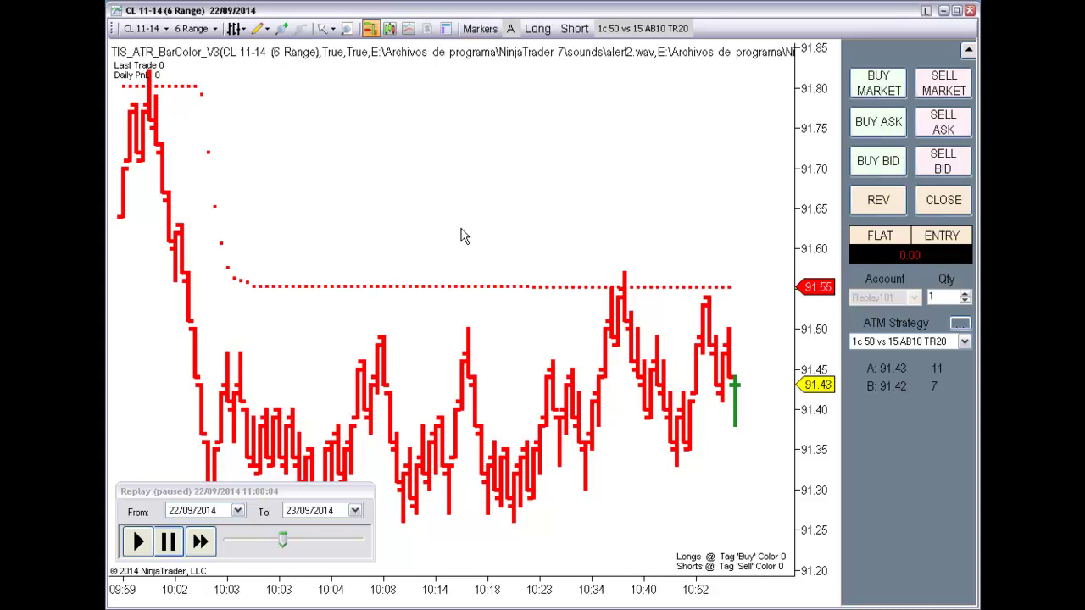
Set PMS_Markers Tag_Contains_Up to ATRBCUP and Tag_Contains_Dn to ATRBCDN
{"action": "right_click", "coordinate": [384, 220]}
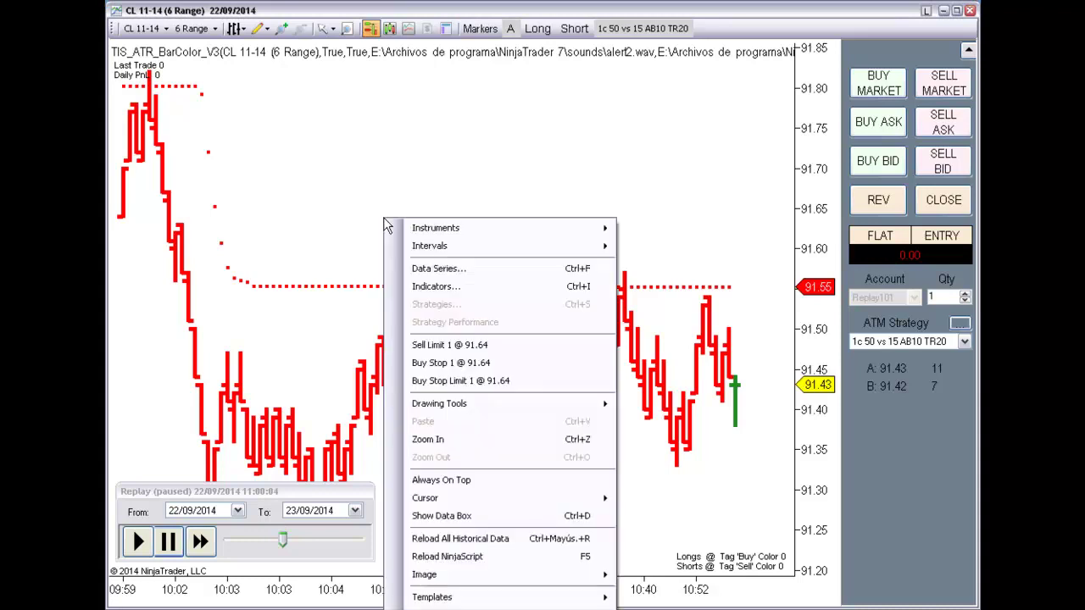
{"action": "left_click", "coordinate": [462, 287]}
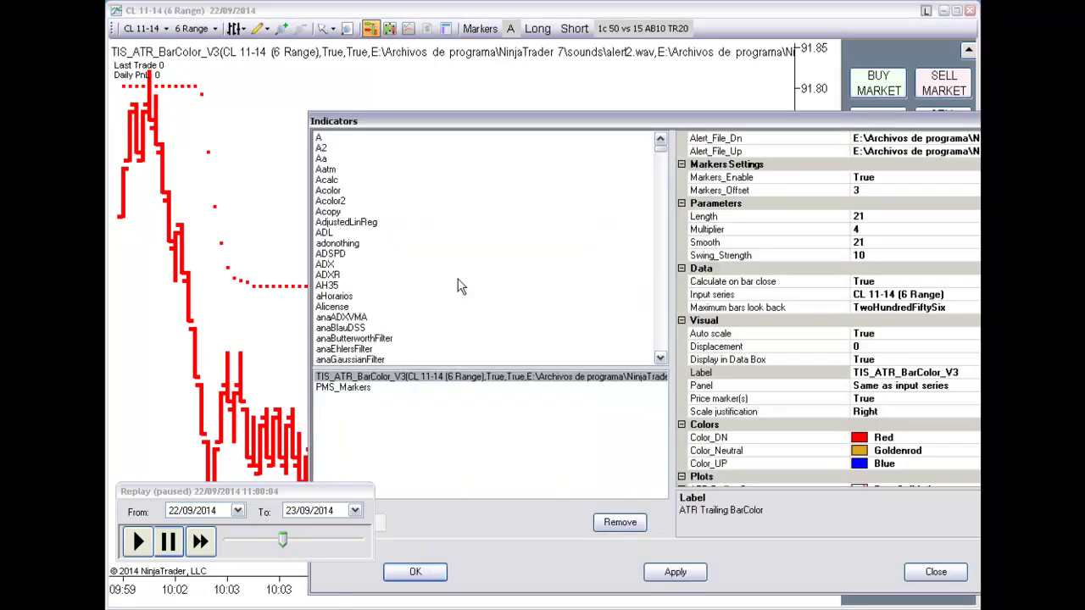
{"action": "left_click", "coordinate": [349, 388]}
{"action": "left_click_drag", "start_coordinate": [527, 101], "coordinate": [497, 95]}
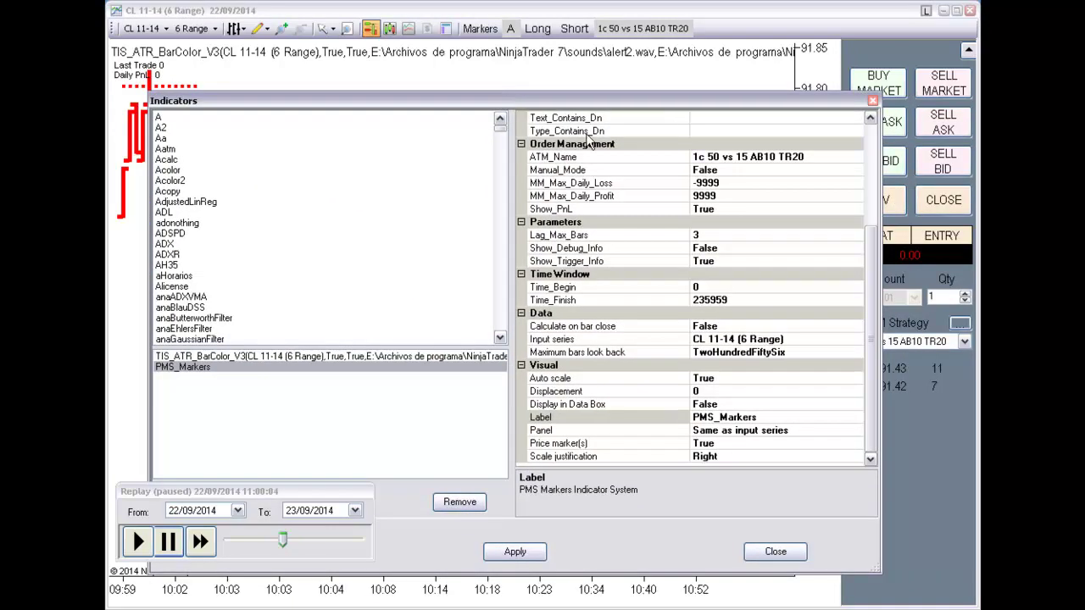
{"action": "scroll", "coordinate": [675, 223], "scroll_direction": "up", "scroll_amount": 4}
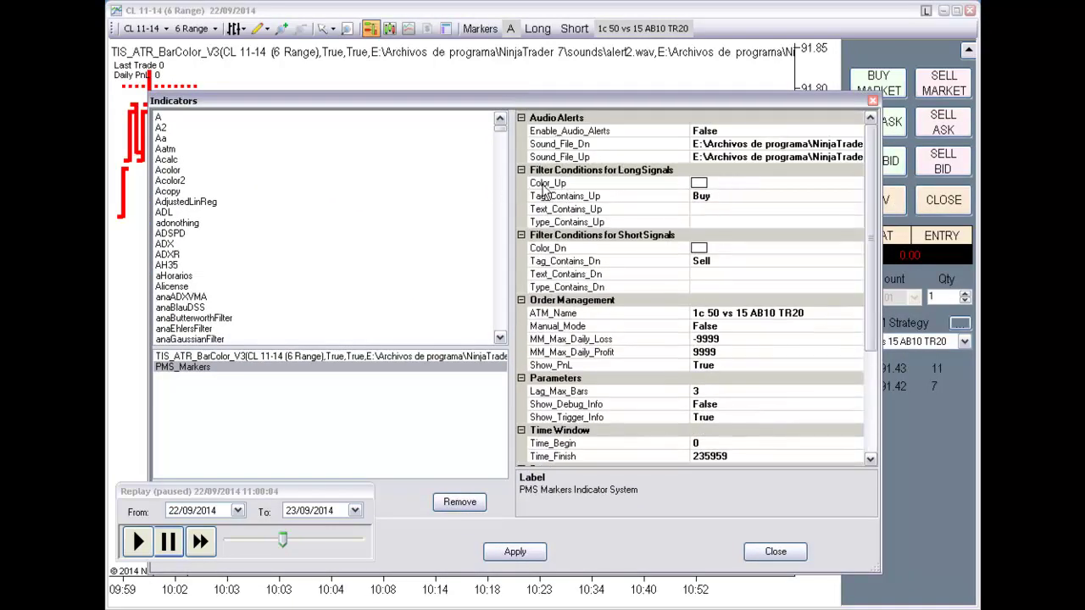
{"action": "left_click", "coordinate": [719, 196]}
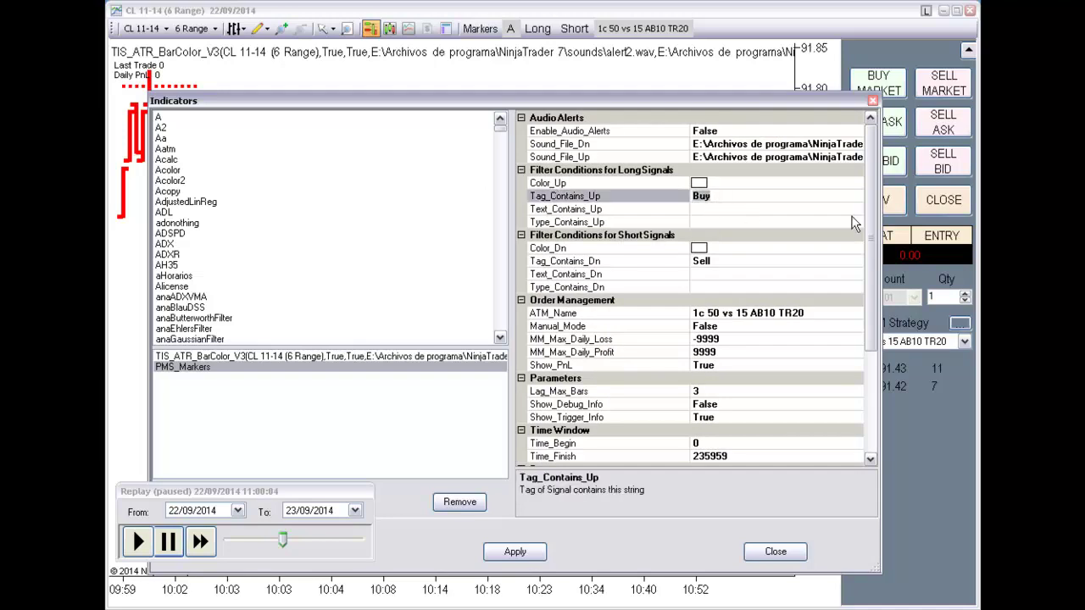
{"action": "type", "text": "ATRBCUP"}
{"action": "left_click", "coordinate": [748, 261]}
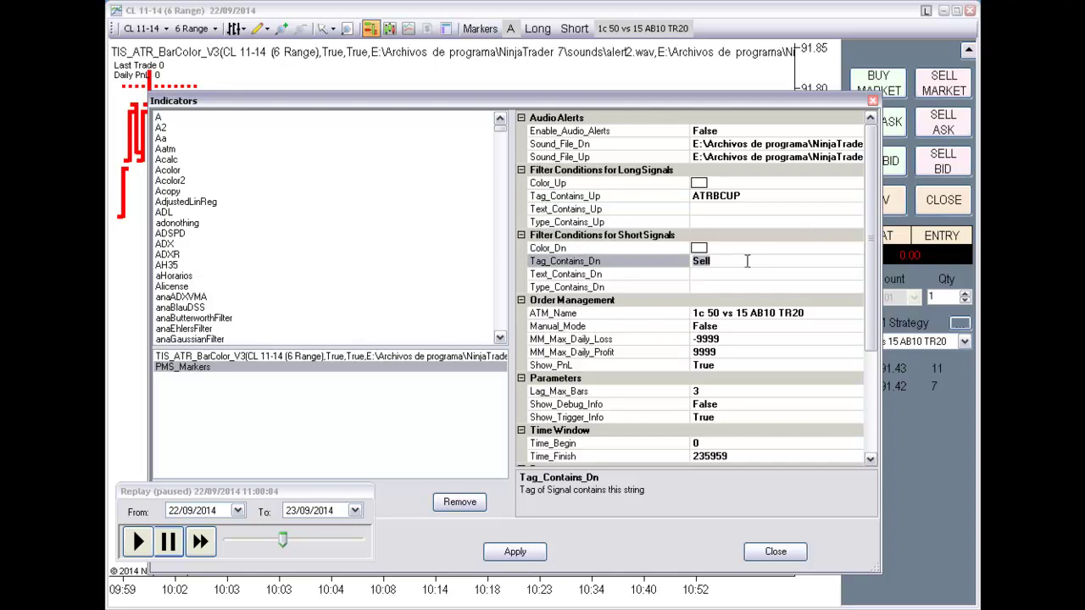
{"action": "key", "text": "BackSpace"}
{"action": "key", "text": "BackSpace"}
{"action": "key", "text": "BackSpace"}
{"action": "key", "text": "BackSpace"}
{"action": "type", "text": "A"}
Set Type_Contains_Up and Type_Contains_Dn to Arrow and apply the settings
{"action": "left_click", "coordinate": [712, 222]}
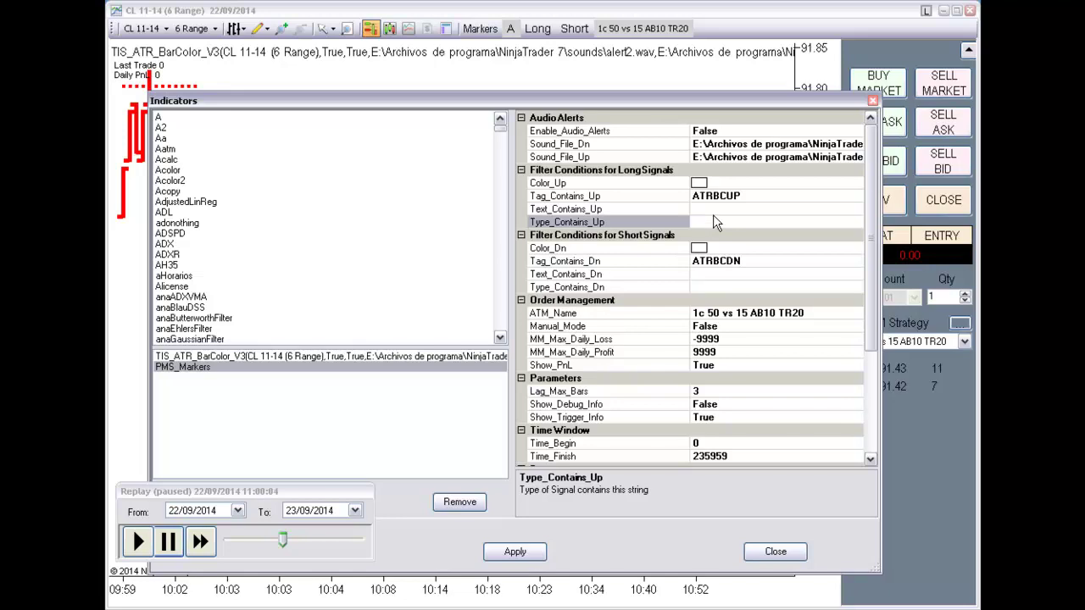
{"action": "type", "text": "Arrow"}
{"action": "left_click", "coordinate": [716, 287]}
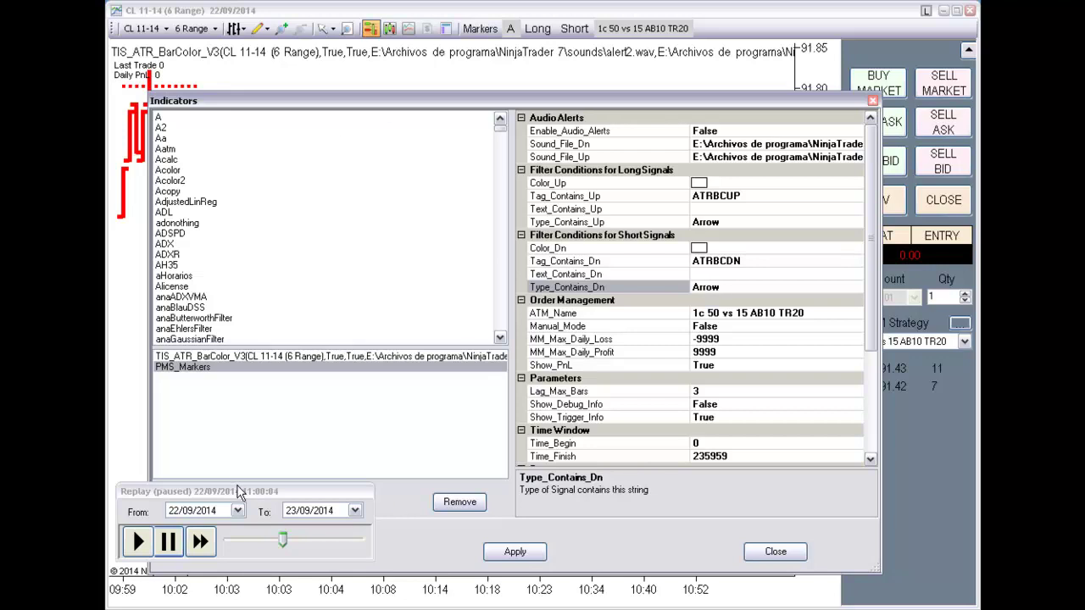
{"action": "key", "text": "Return"}
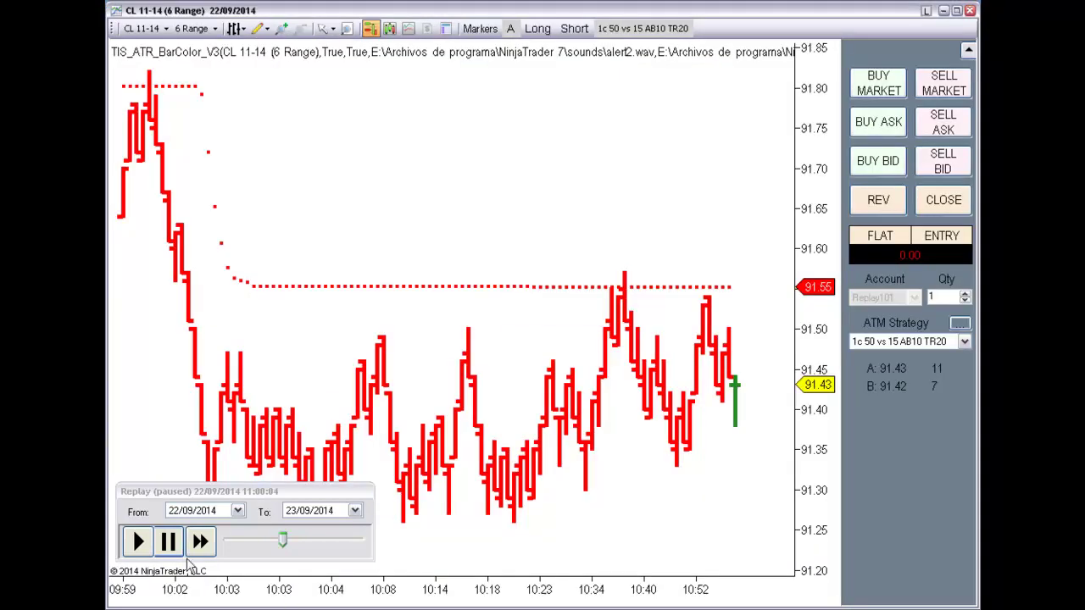
Start the market replay and select the 1c 50 vs 15 AB10 TR20 ATM strategy
{"action": "left_click", "coordinate": [200, 541]}
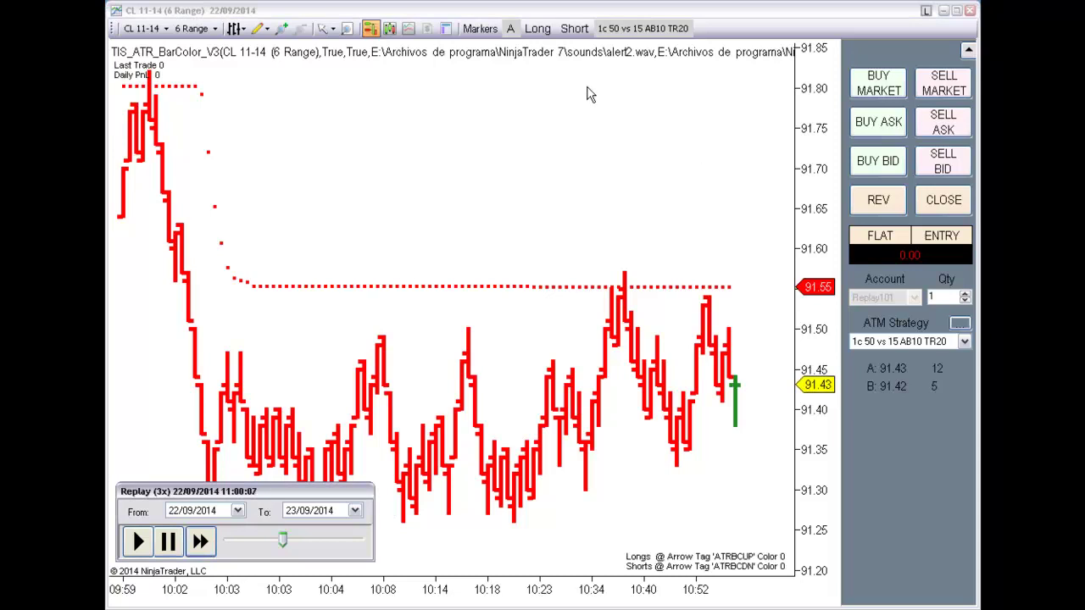
{"action": "left_click", "coordinate": [884, 339]}
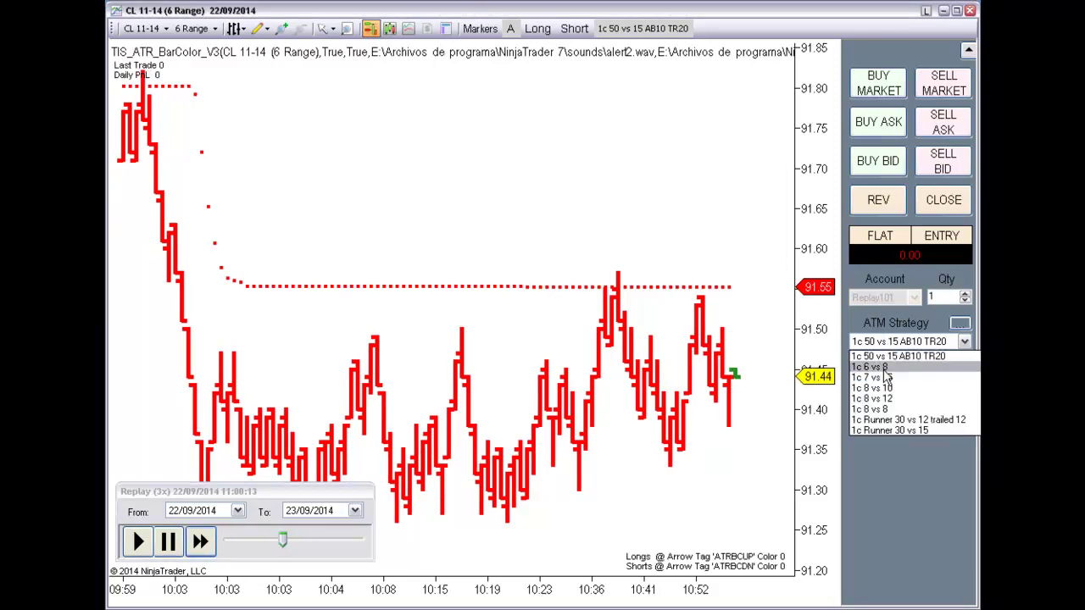
{"action": "left_click", "coordinate": [884, 370]}
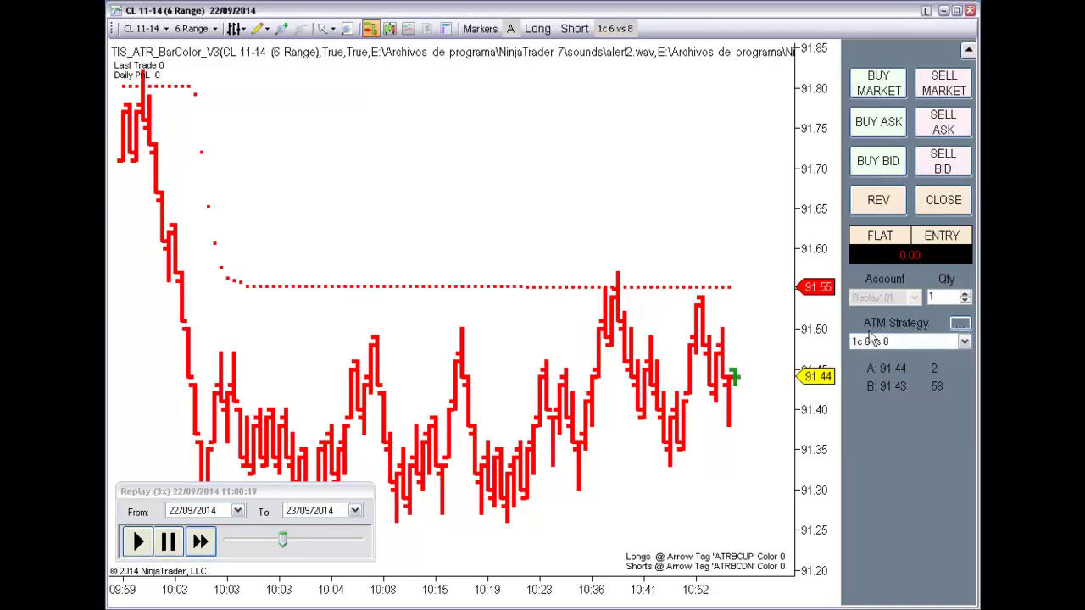
{"action": "left_click", "coordinate": [879, 343]}
{"action": "scroll", "coordinate": [895, 373], "scroll_direction": "up", "scroll_amount": 1}
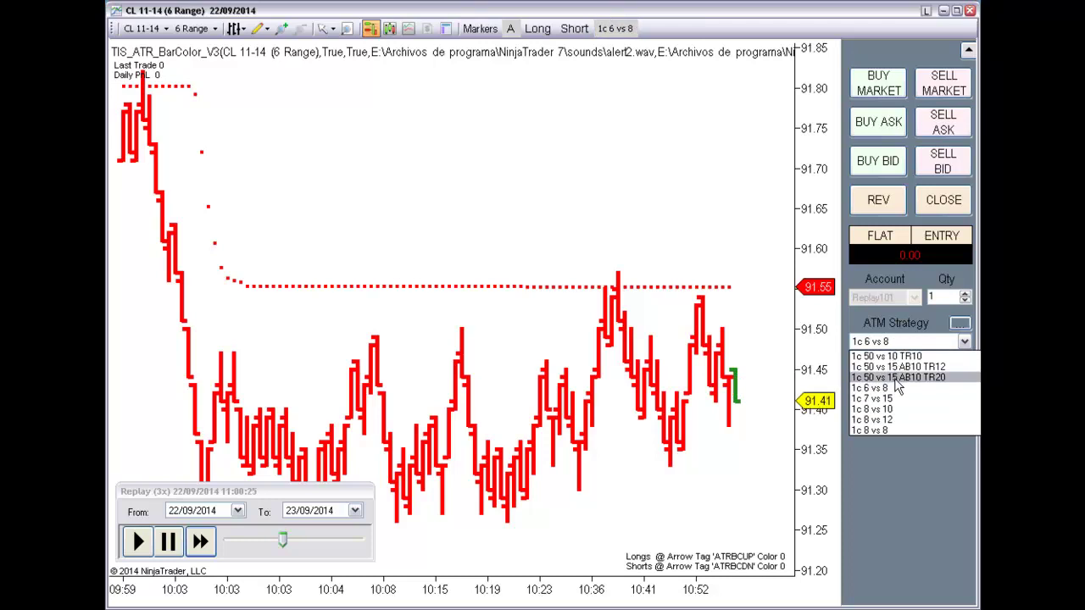
{"action": "left_click", "coordinate": [895, 378]}
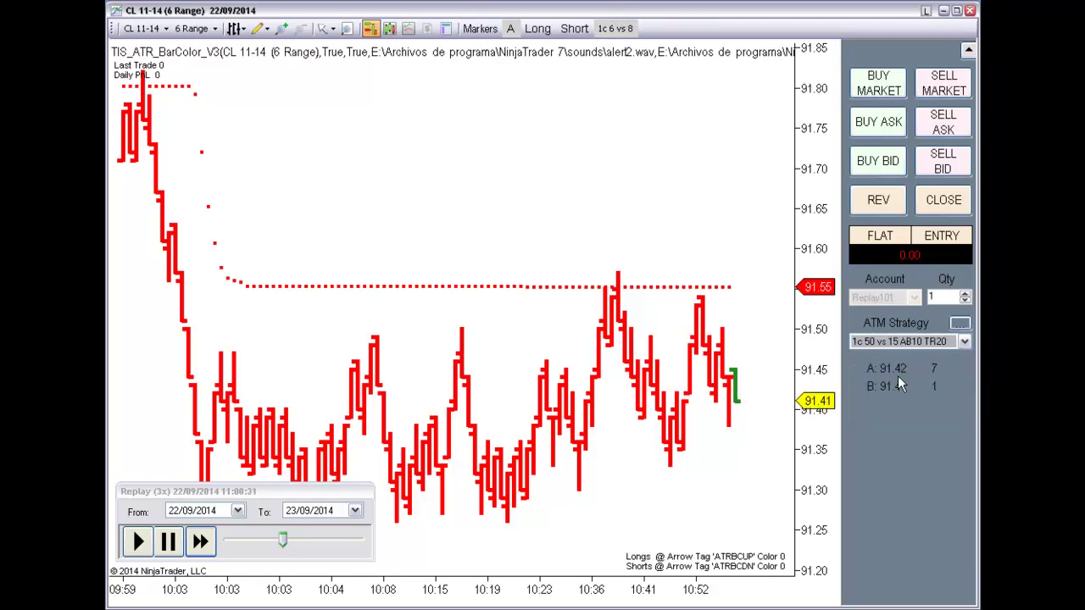
Enable automatic long and short trading and raise the replay speed to 100x
{"action": "left_click", "coordinate": [539, 28]}
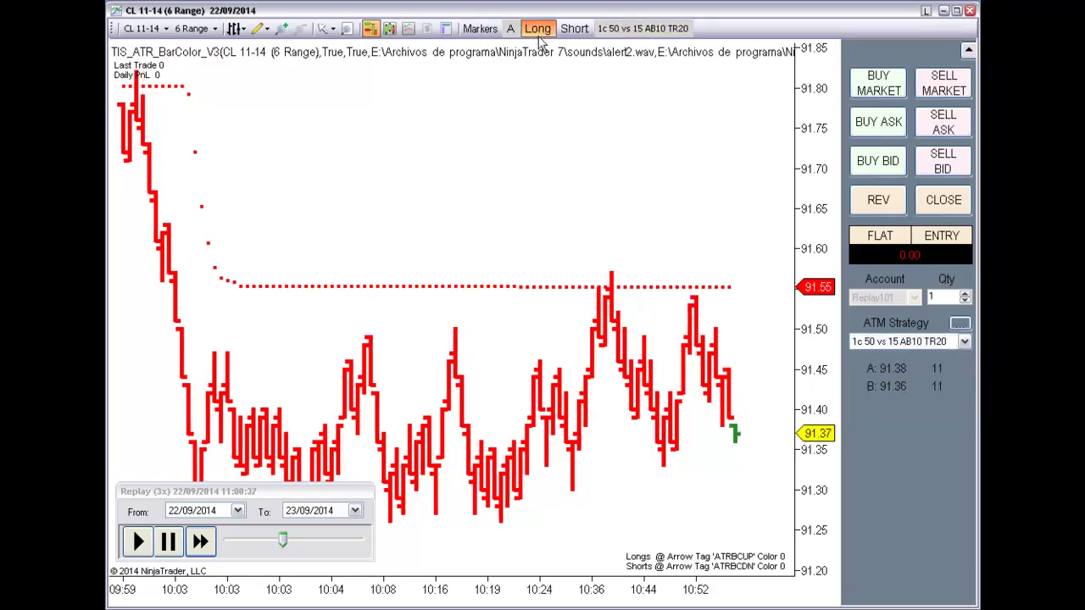
{"action": "left_click", "coordinate": [582, 32]}
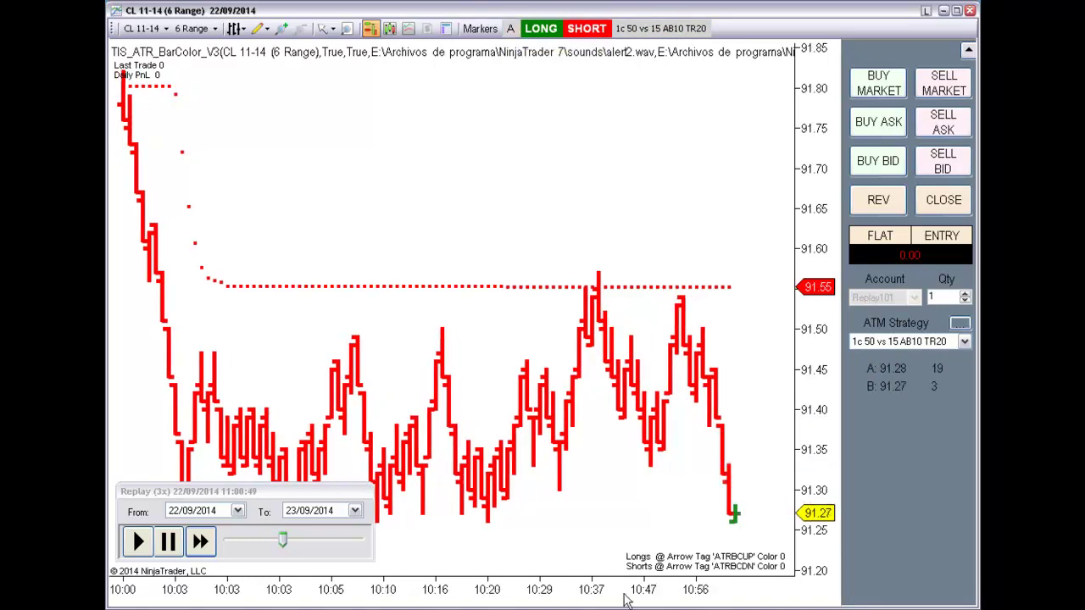
{"action": "left_click", "coordinate": [200, 553]}
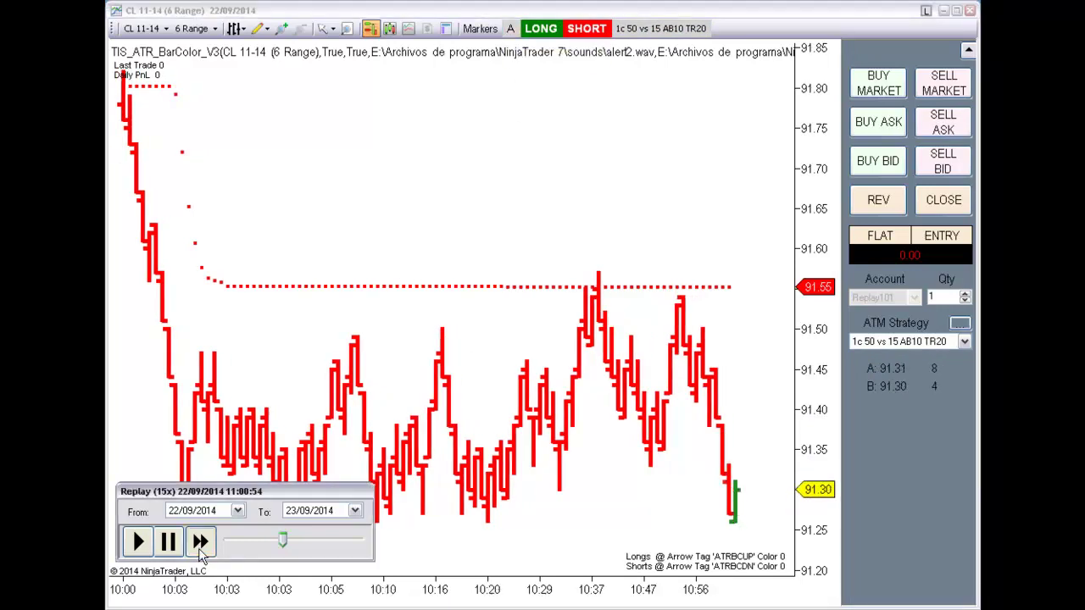
{"action": "left_click", "coordinate": [200, 553]}
{"action": "left_click", "coordinate": [200, 542]}
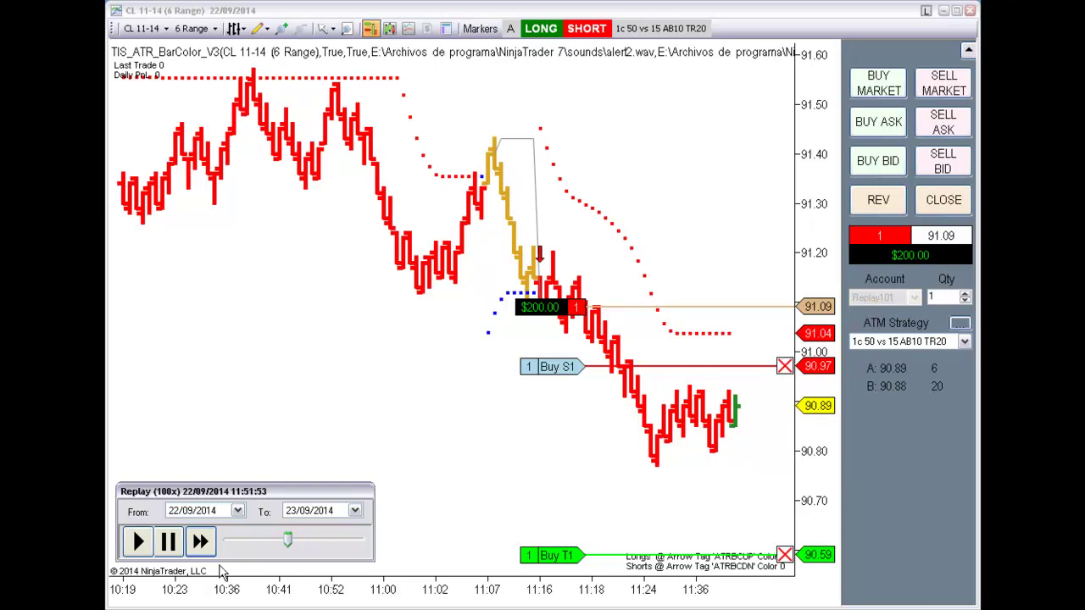
Raise the replay speed to 200x and let the 91.09 short trade play out
{"action": "left_click", "coordinate": [201, 544]}
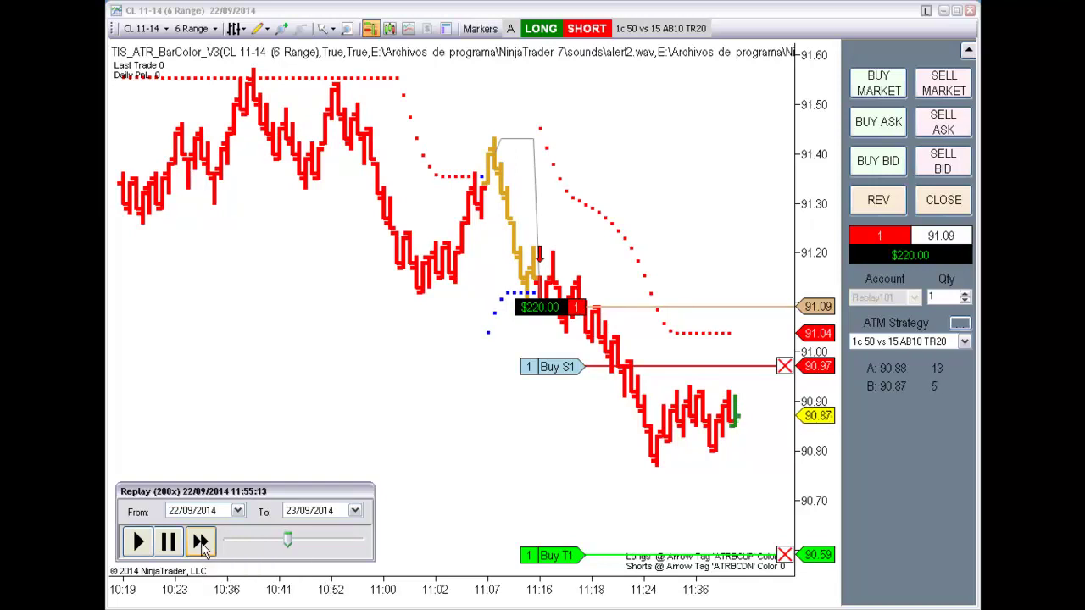